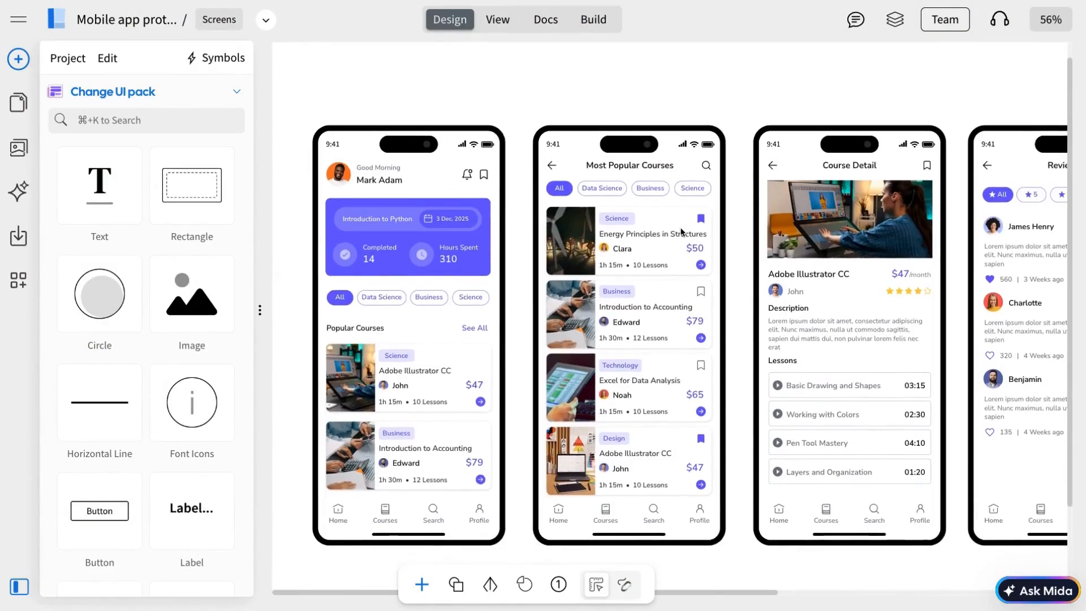
scroll(681, 232, right, 5)
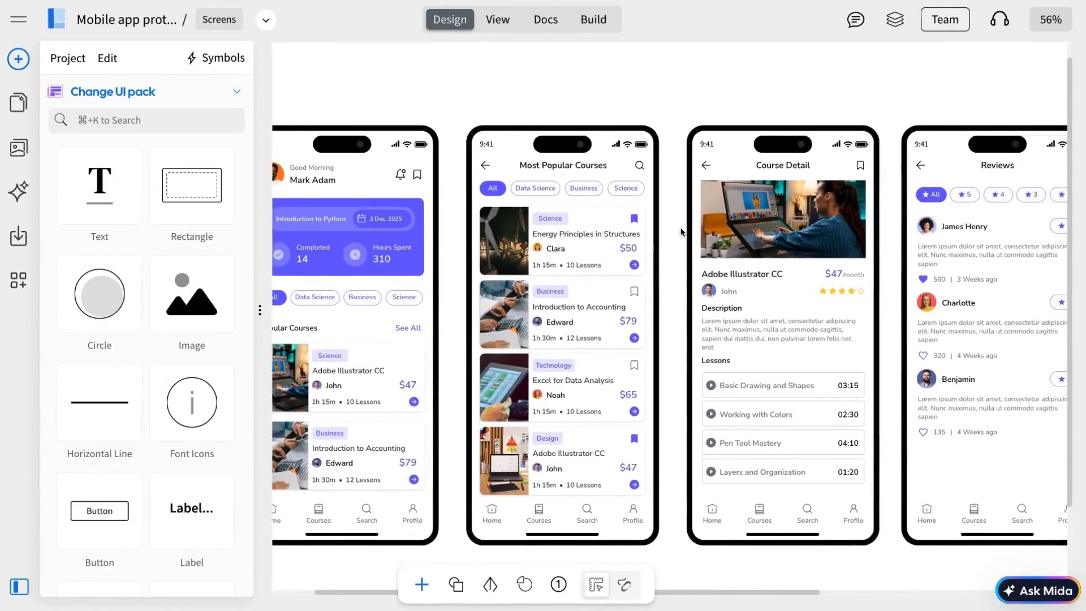
scroll(682, 232, right, 5)
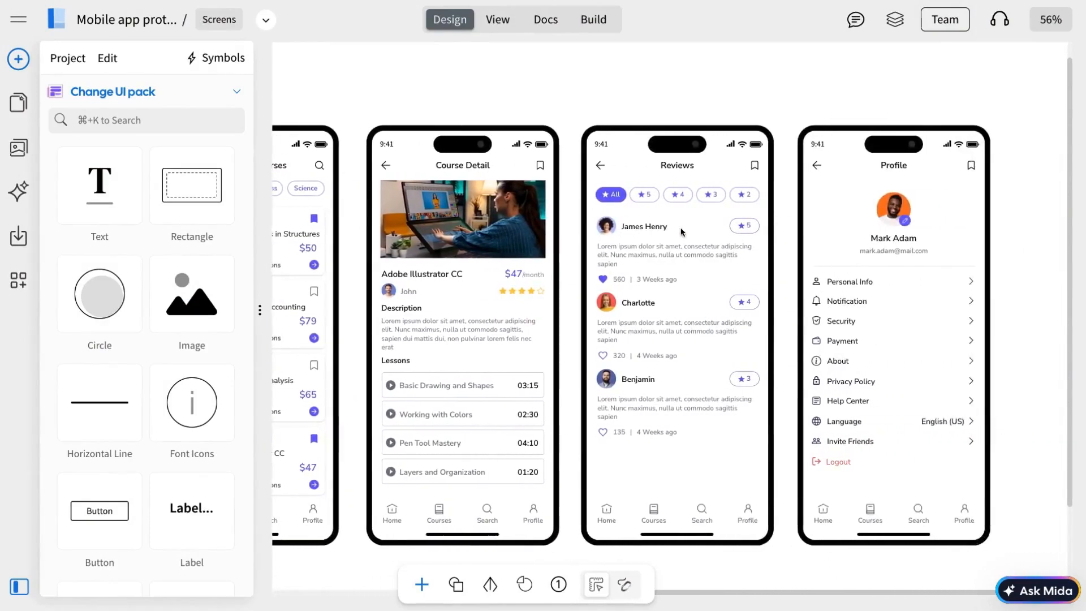
scroll(682, 232, left, 9)
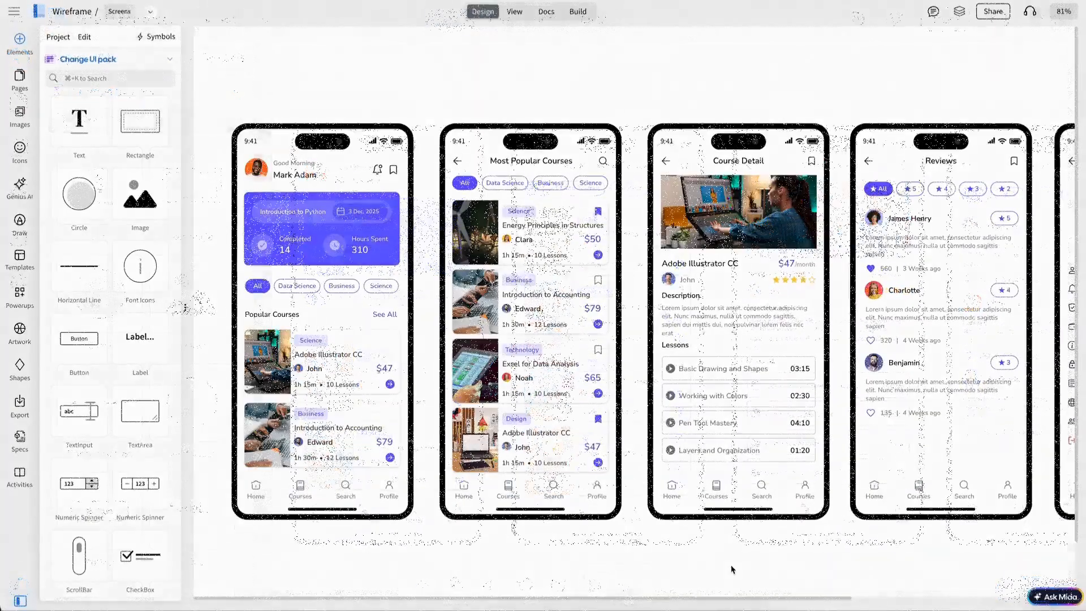
scroll(562, 347, down, 1)
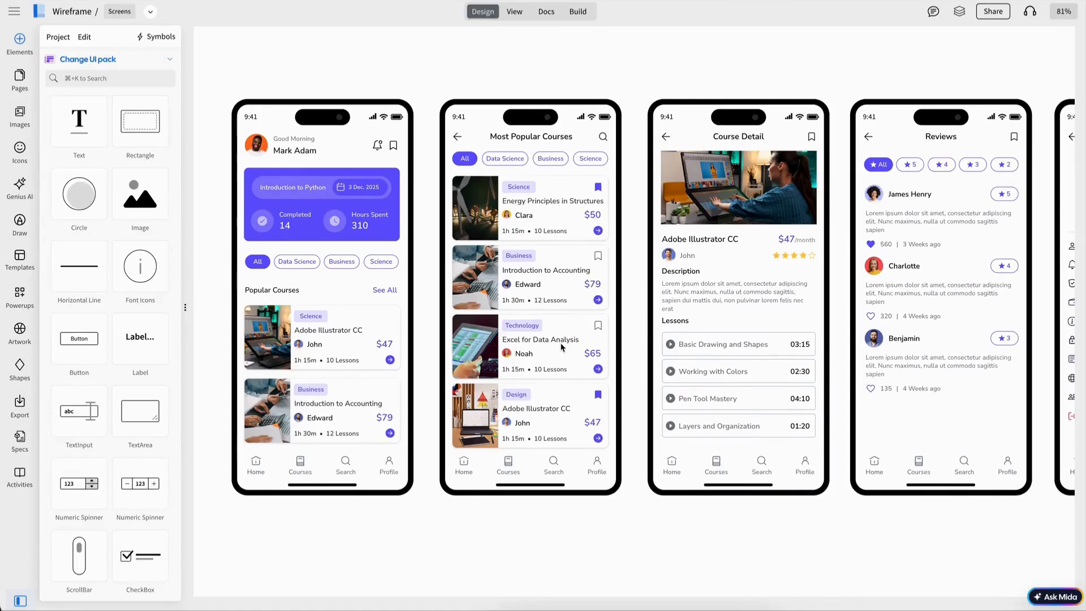
Add a mouse-click Replace Component interaction to the home screen's Courses item, with Home screen as the component to replace.
click(317, 464)
click(304, 465)
click(116, 239)
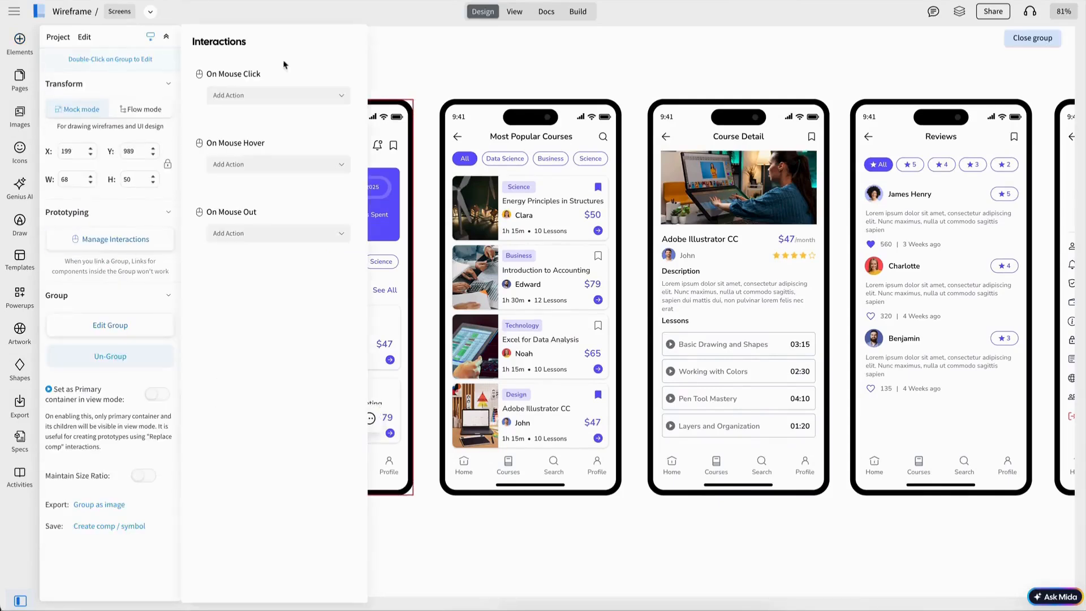
click(278, 96)
click(256, 243)
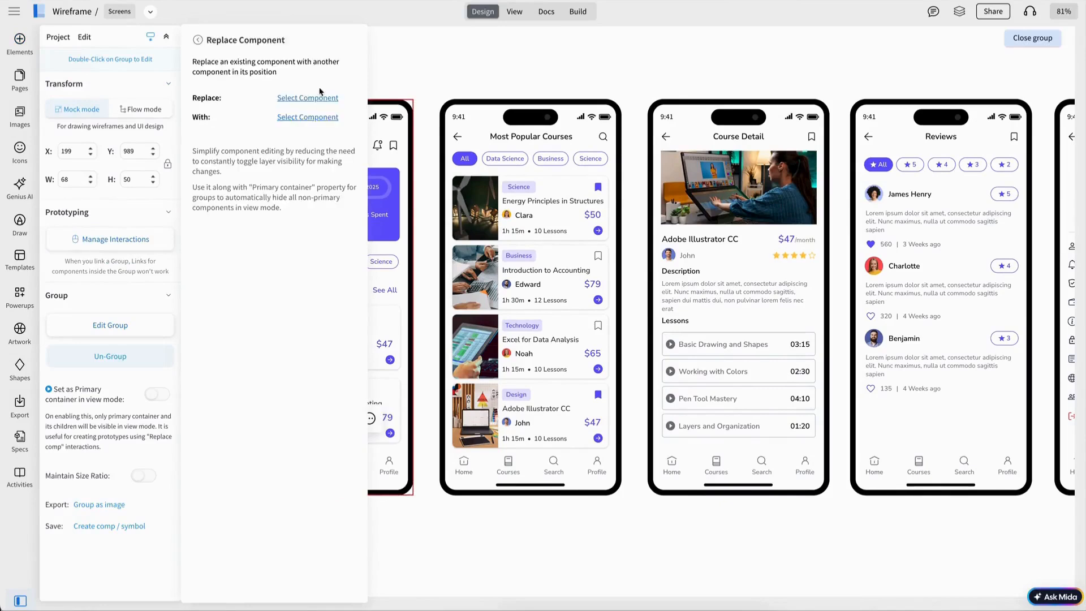
click(313, 99)
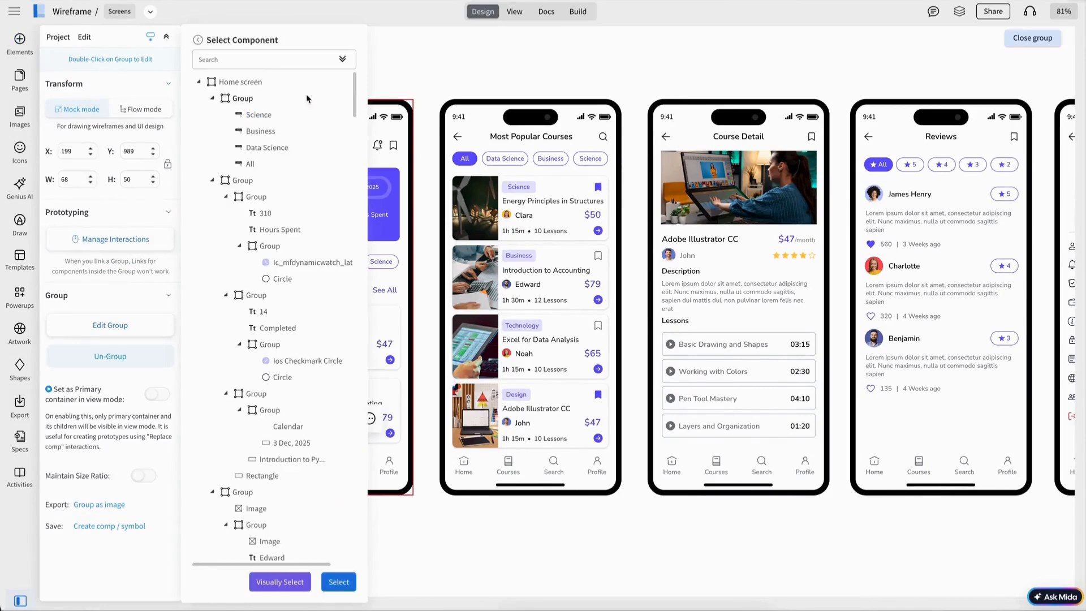
click(257, 83)
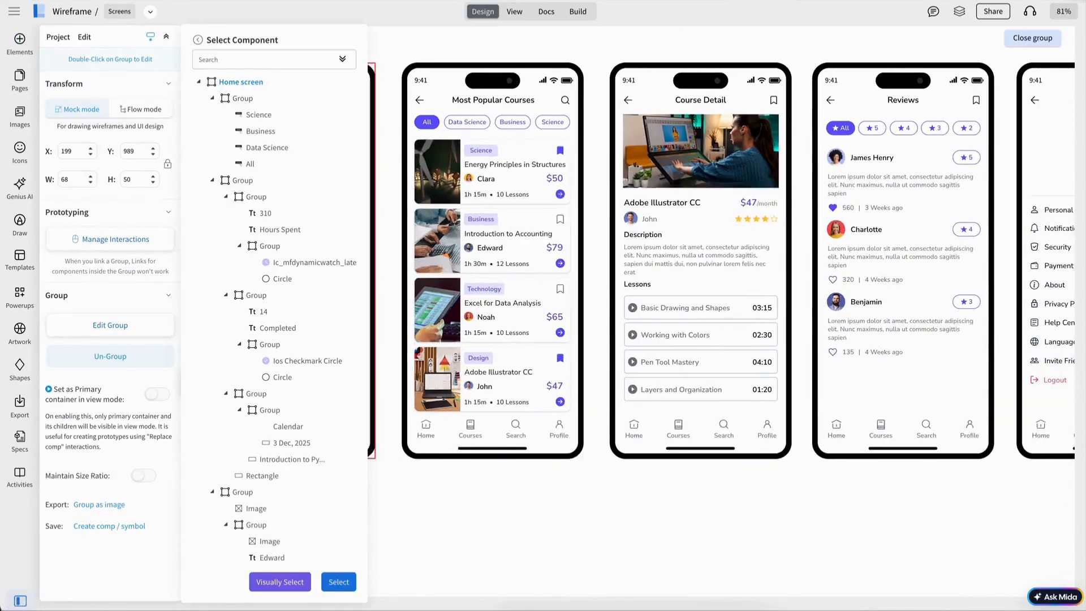
click(339, 581)
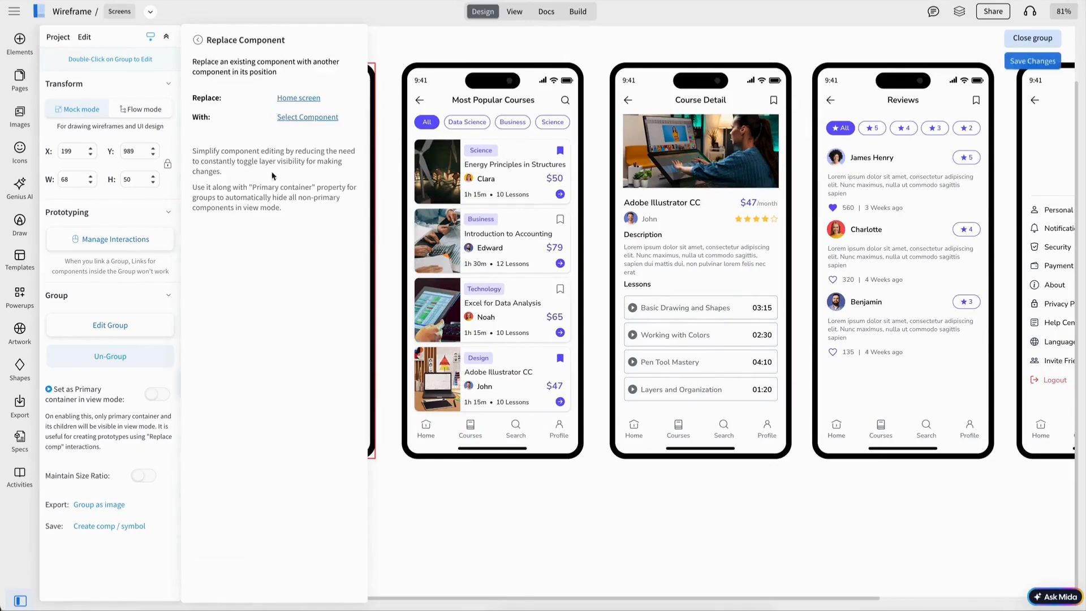
Set Popular courses as the replacement component for the Courses item's click interaction.
click(301, 121)
click(343, 60)
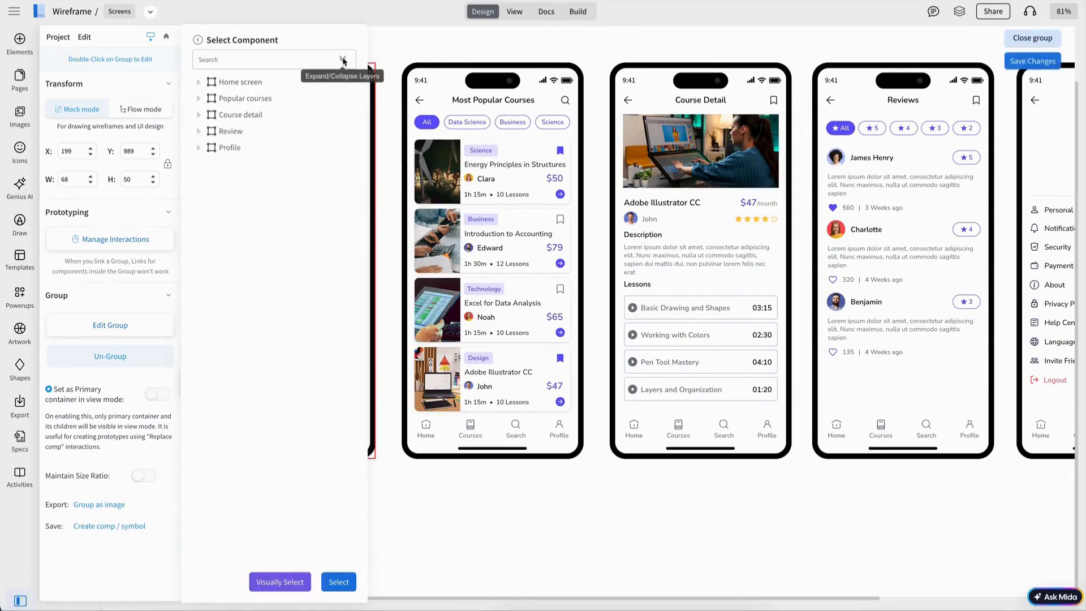
click(343, 60)
click(342, 60)
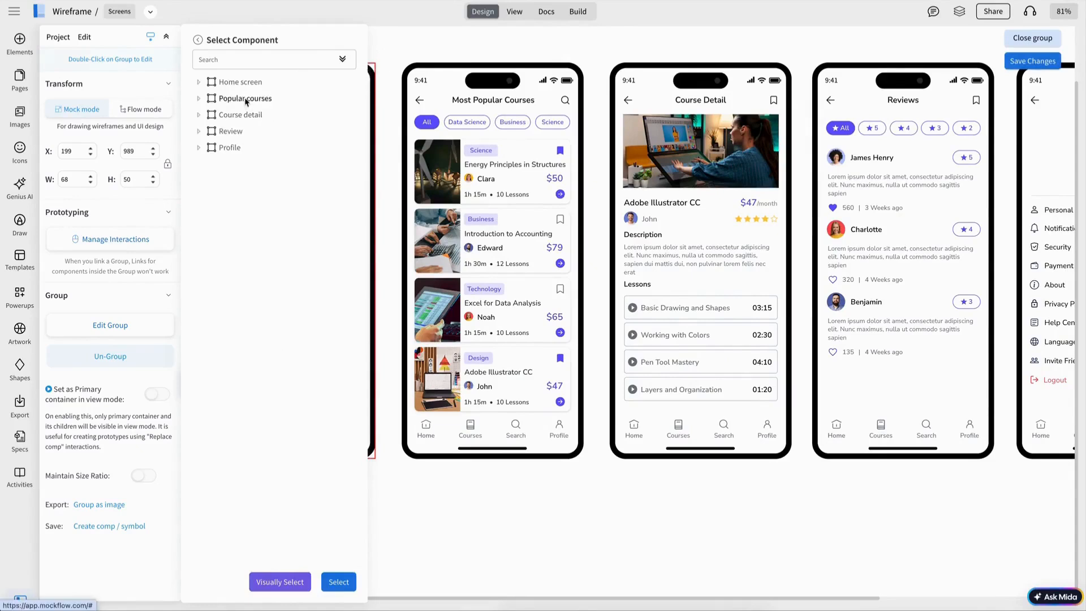
click(243, 101)
click(338, 582)
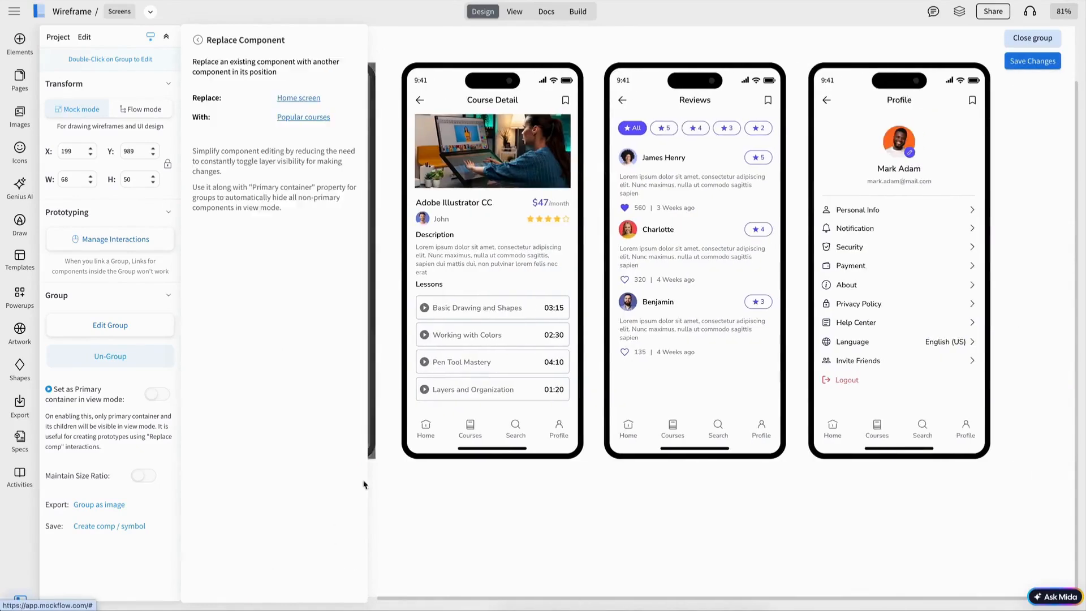
Apply the Fade Out animation to the Courses item's Home screen replacement interaction.
click(197, 40)
click(335, 122)
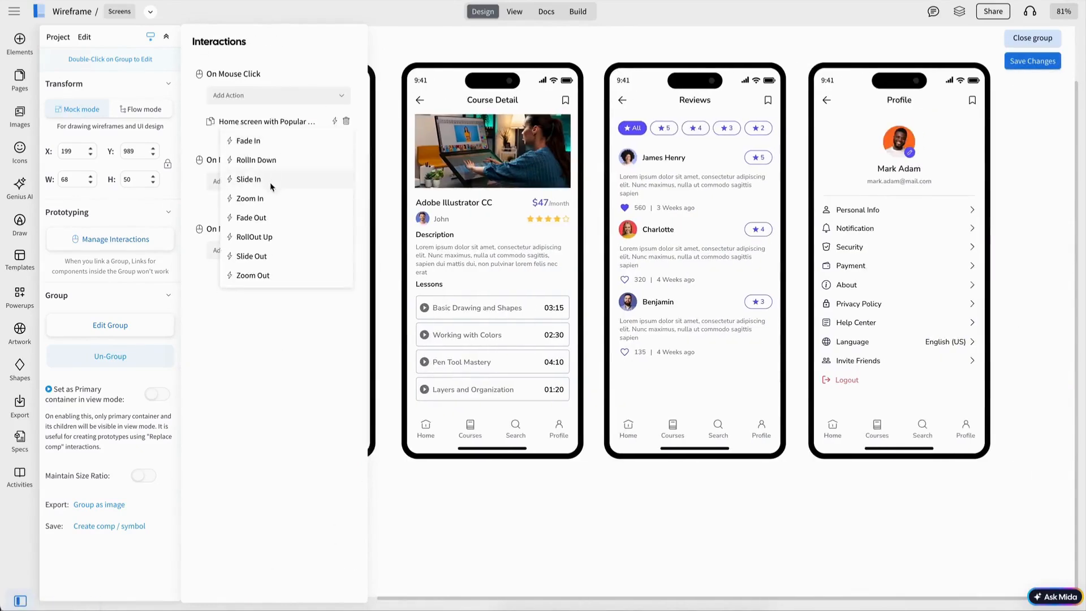
click(251, 218)
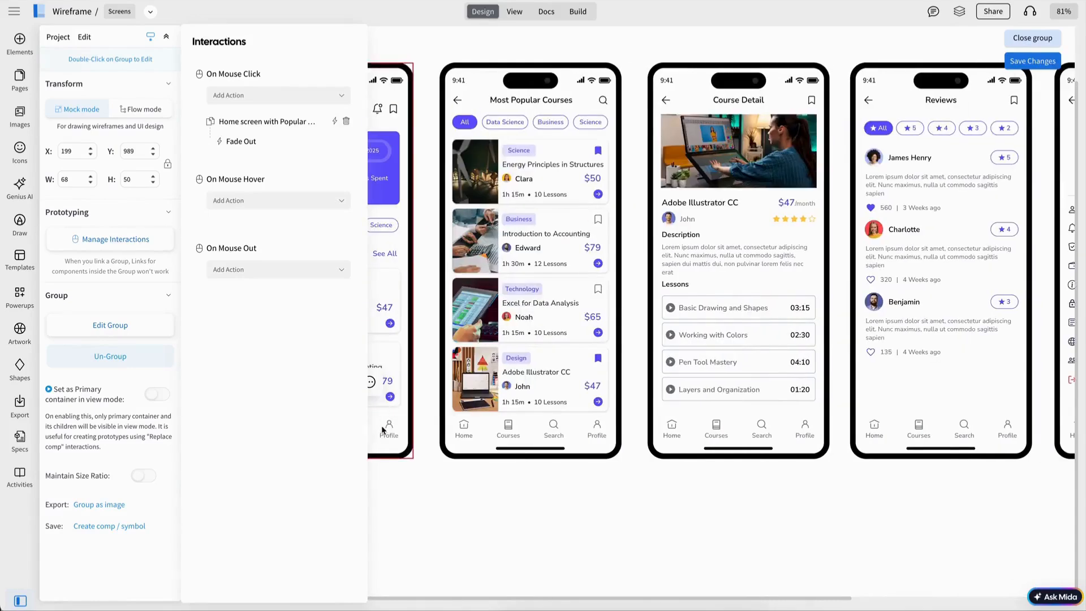
Add a mouse-click Replace Component interaction to the home screen's Profile item, with Home screen as the component to replace.
click(384, 429)
click(116, 239)
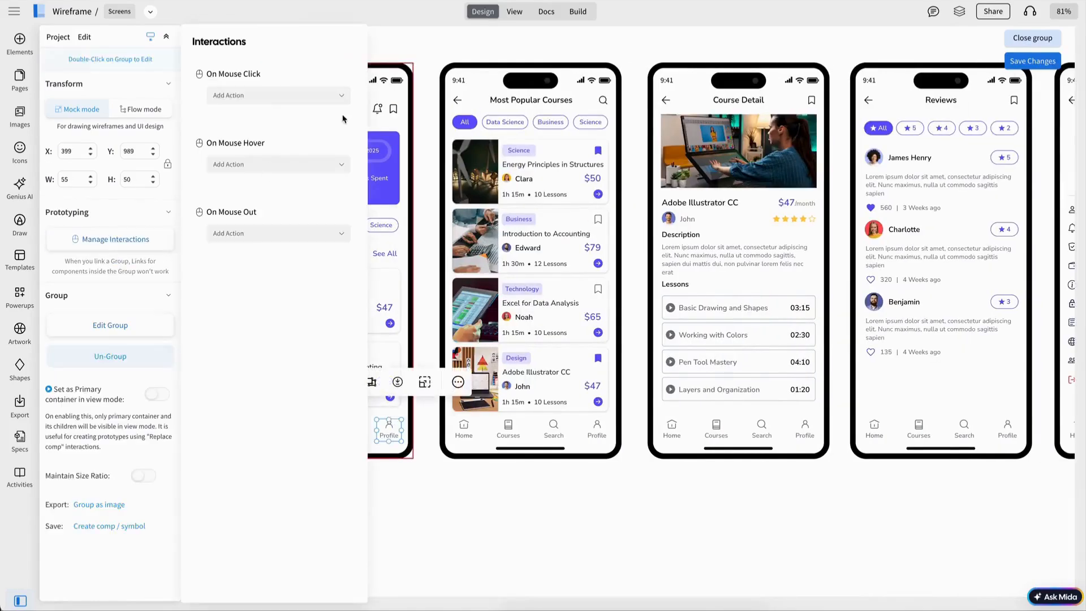
click(256, 244)
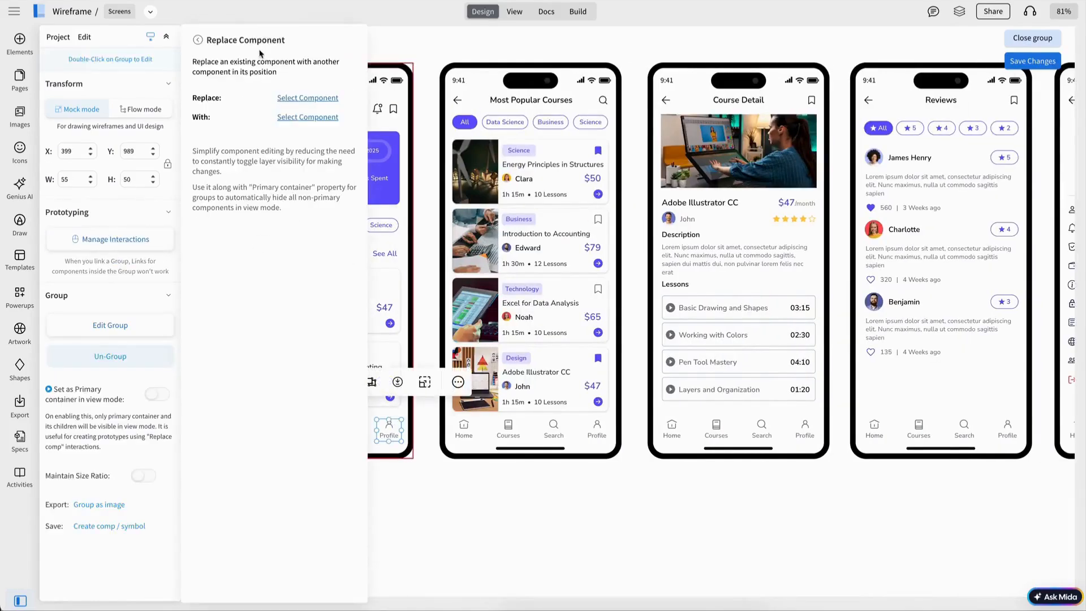
click(303, 99)
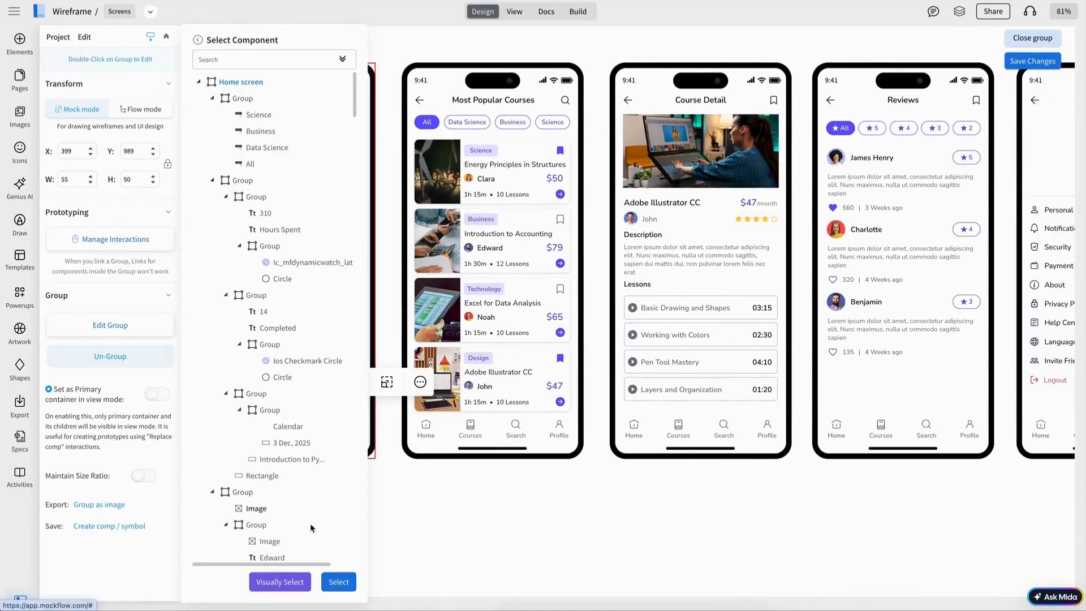
click(343, 581)
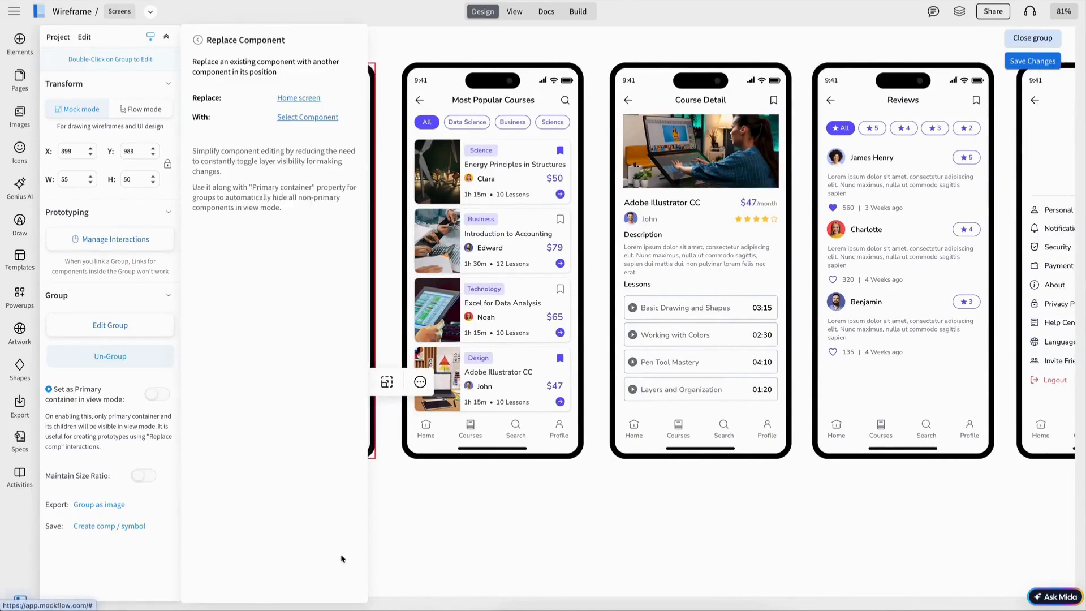
Set Profile as the replacement component for the Profile item's click interaction and apply the Fade Out animation.
click(320, 119)
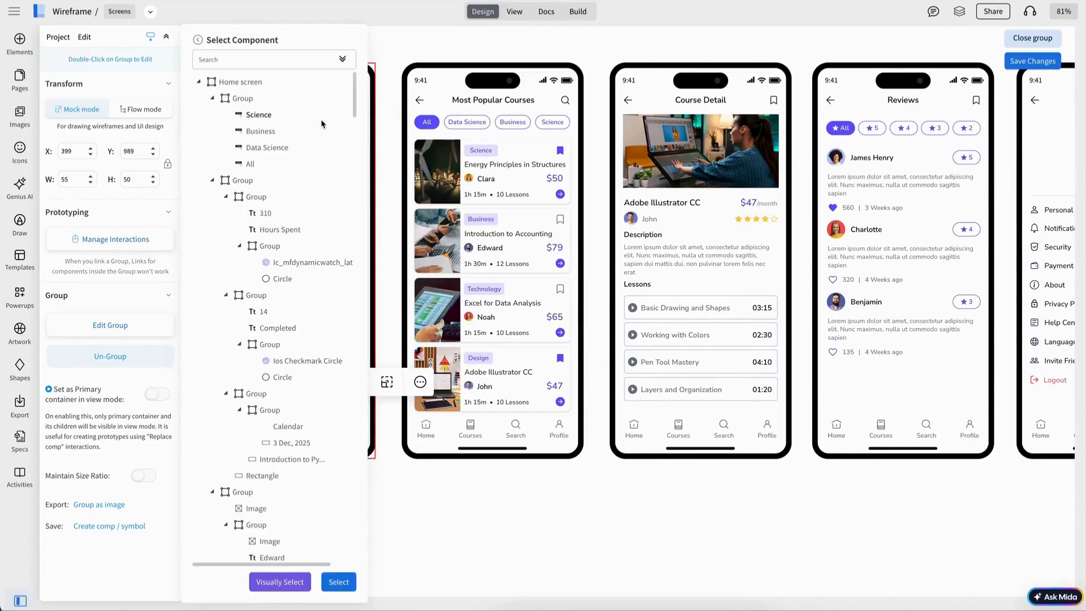
click(343, 60)
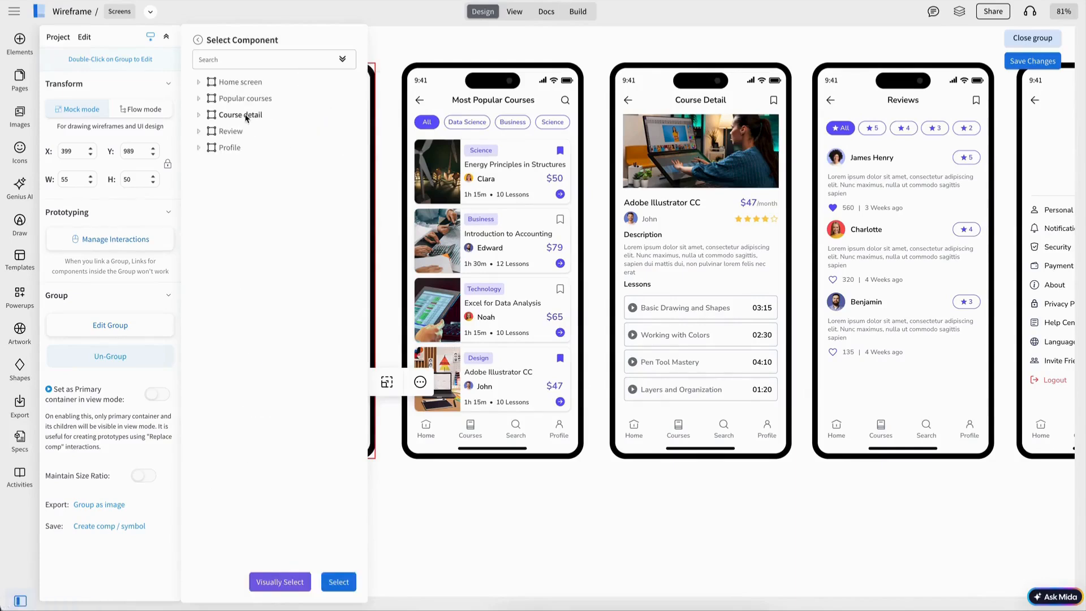
click(229, 148)
click(339, 582)
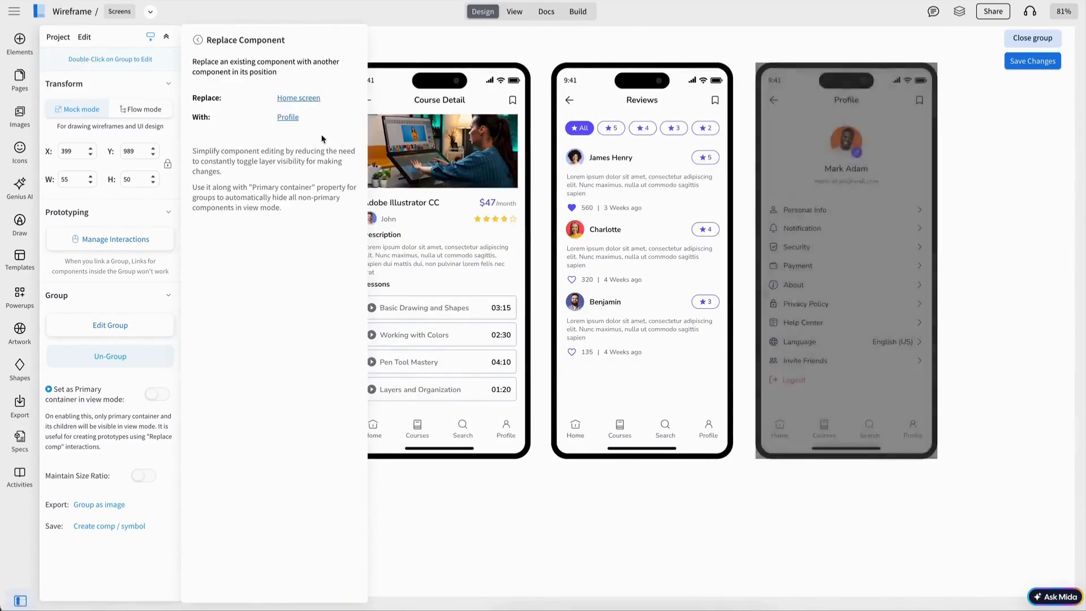
click(197, 39)
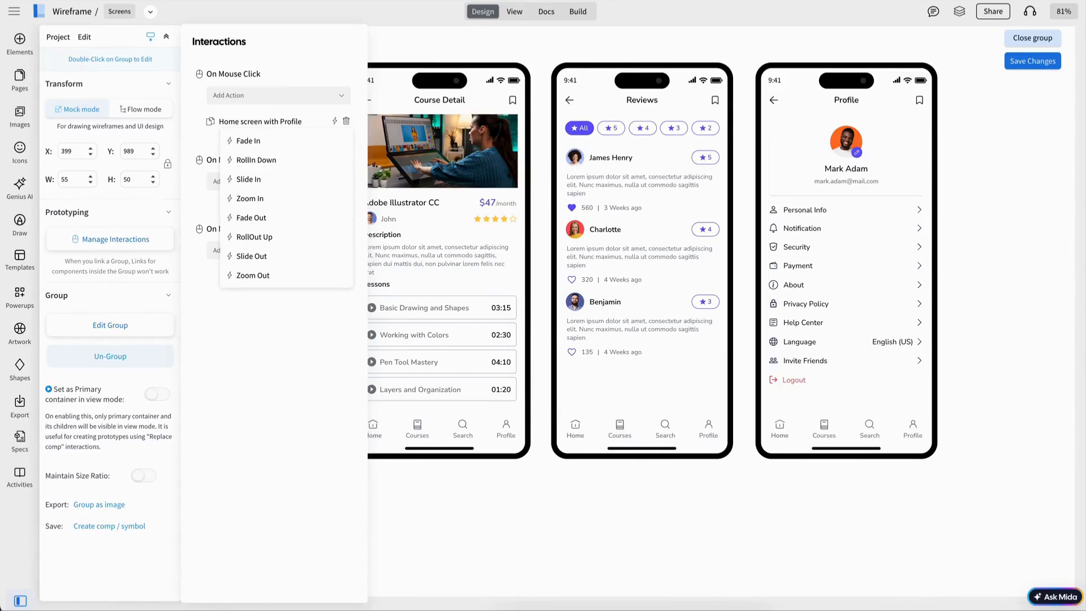
click(252, 218)
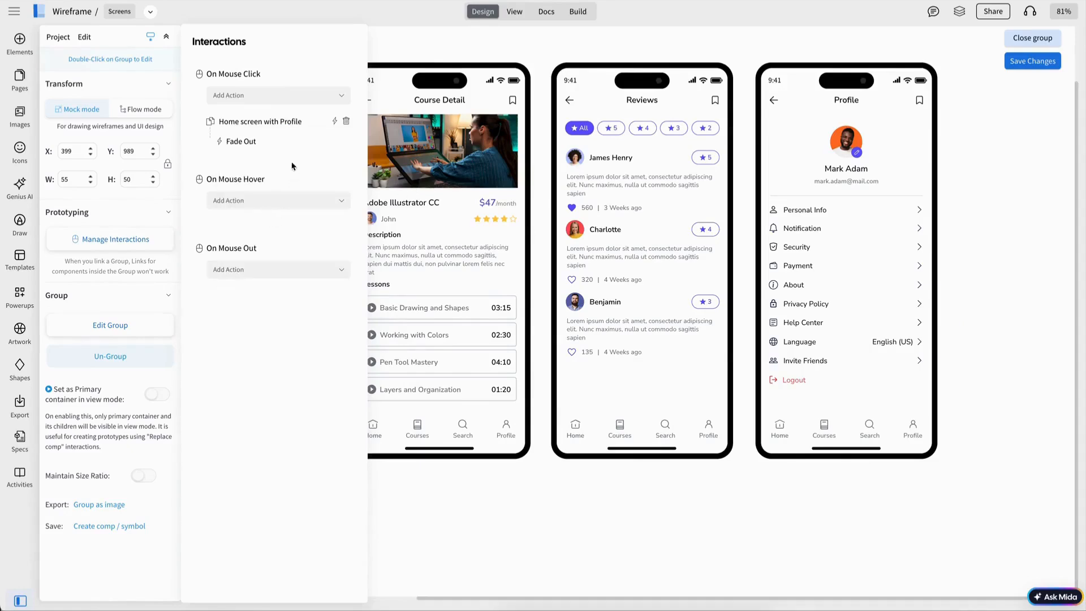
click(406, 151)
Give the home screen's Home item a mouse-click Show Component interaction targeting Home screen with a Fade In animation.
scroll(429, 178, left, 5)
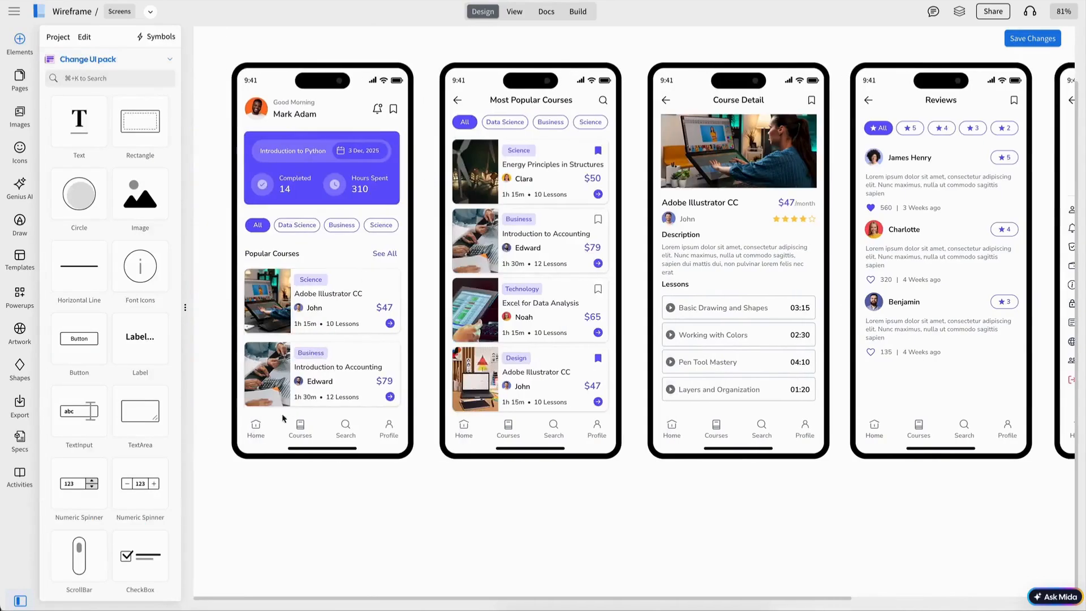
double_click(273, 436)
click(258, 434)
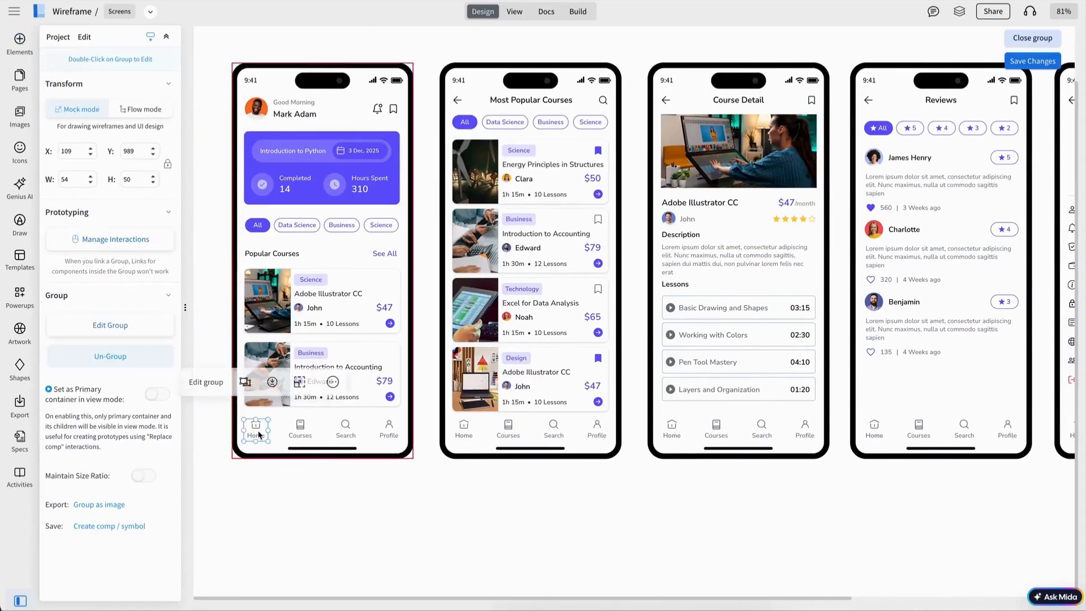
click(115, 239)
click(272, 96)
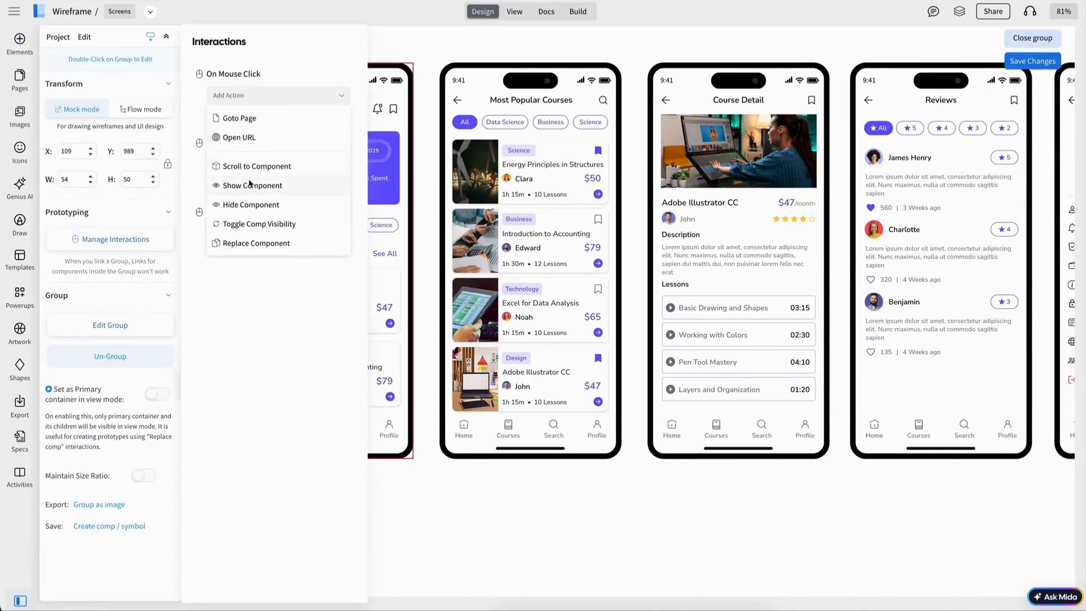
click(249, 185)
click(249, 85)
click(340, 583)
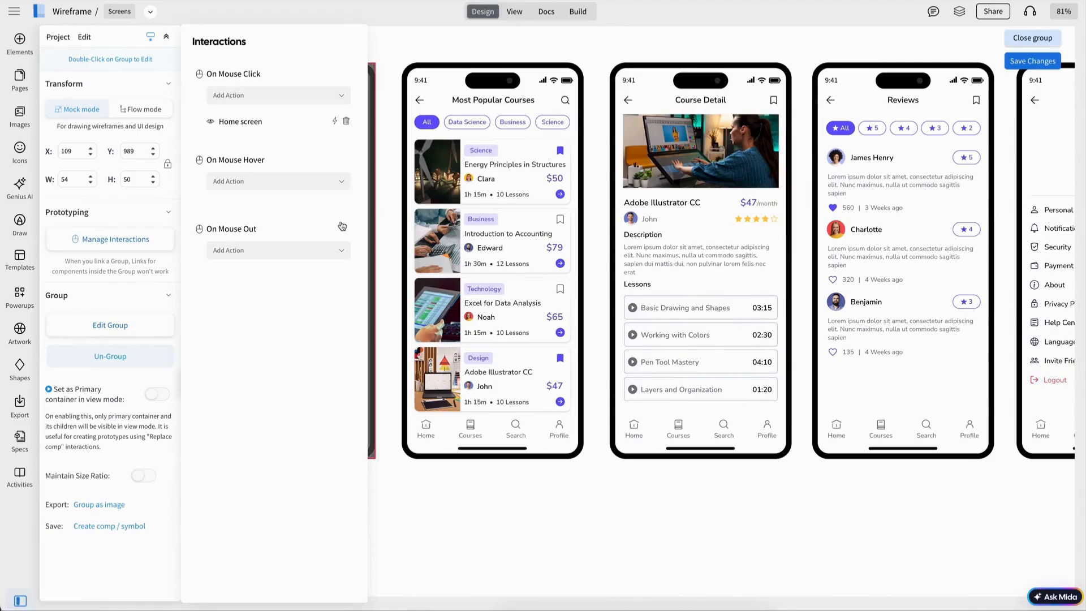
click(334, 121)
click(281, 145)
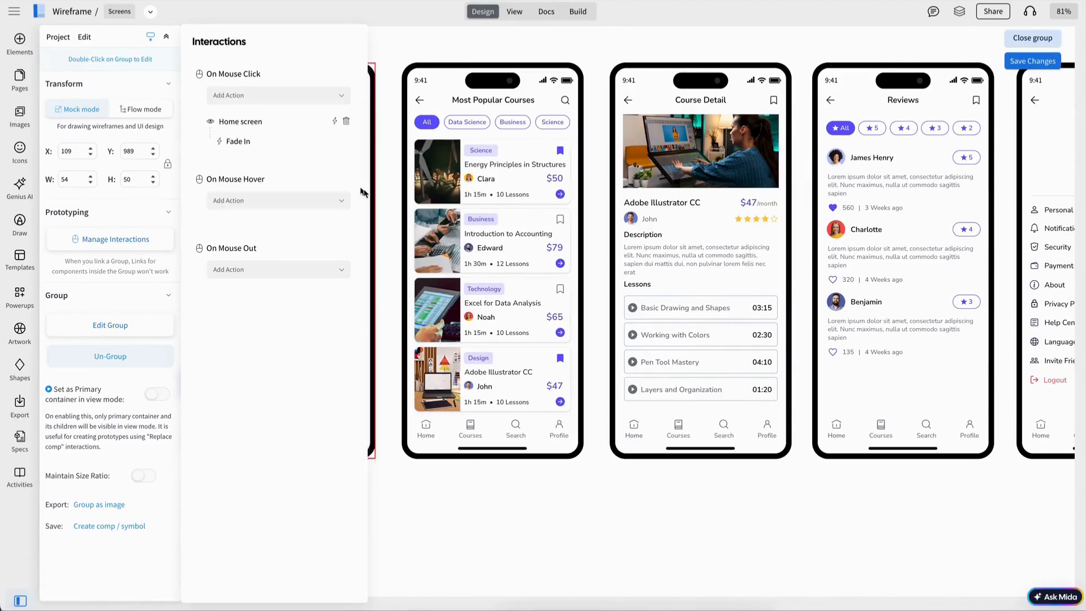
Give the Courses item on the Most Popular Courses screen a mouse-click Show Component interaction targeting Popular courses with Fade In.
click(401, 204)
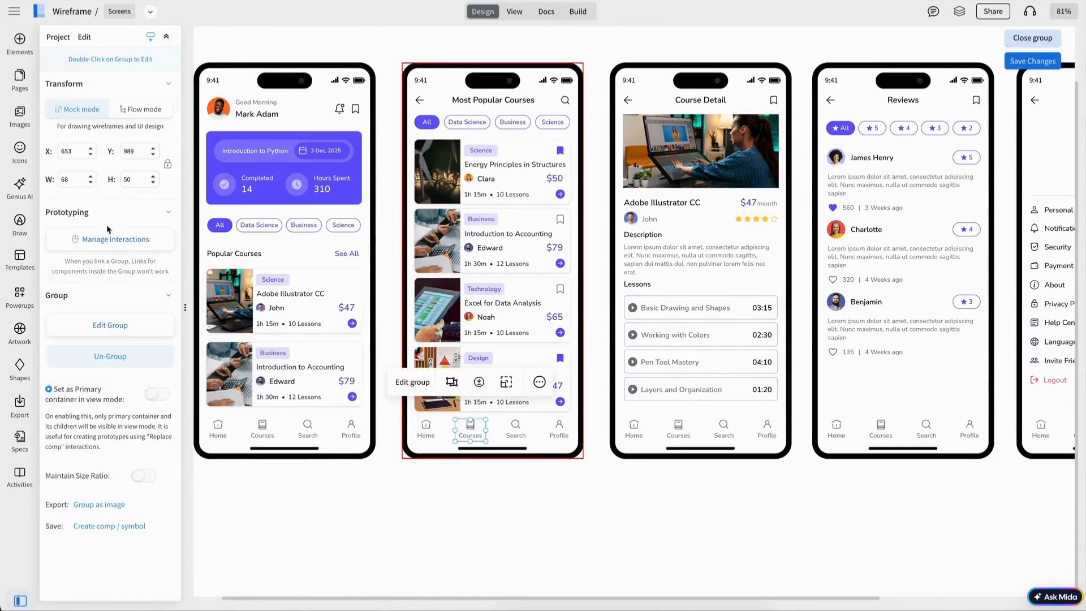
click(112, 240)
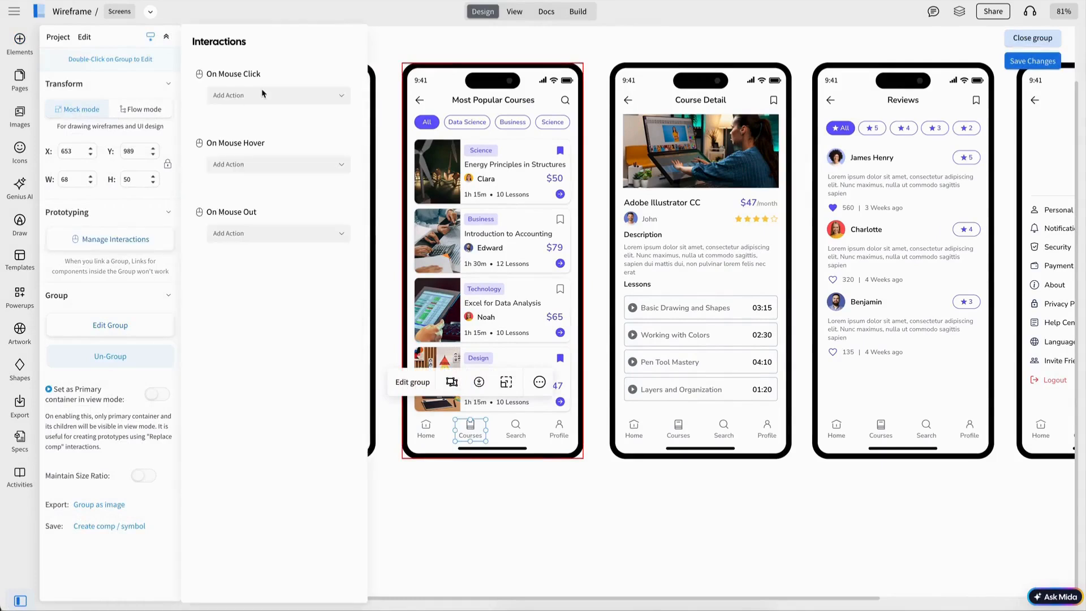
click(263, 94)
click(270, 185)
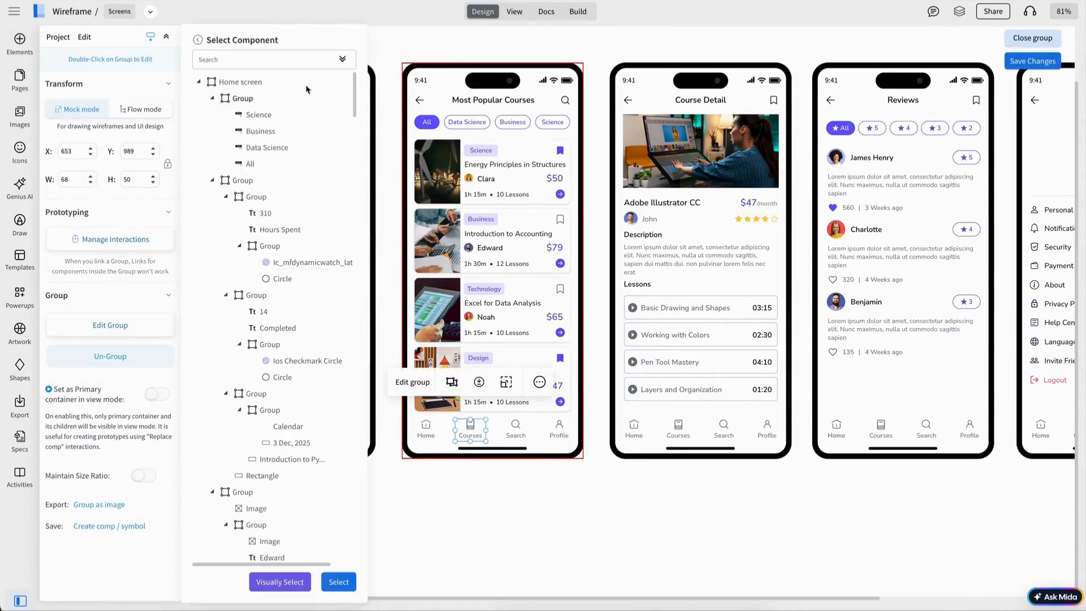
click(341, 59)
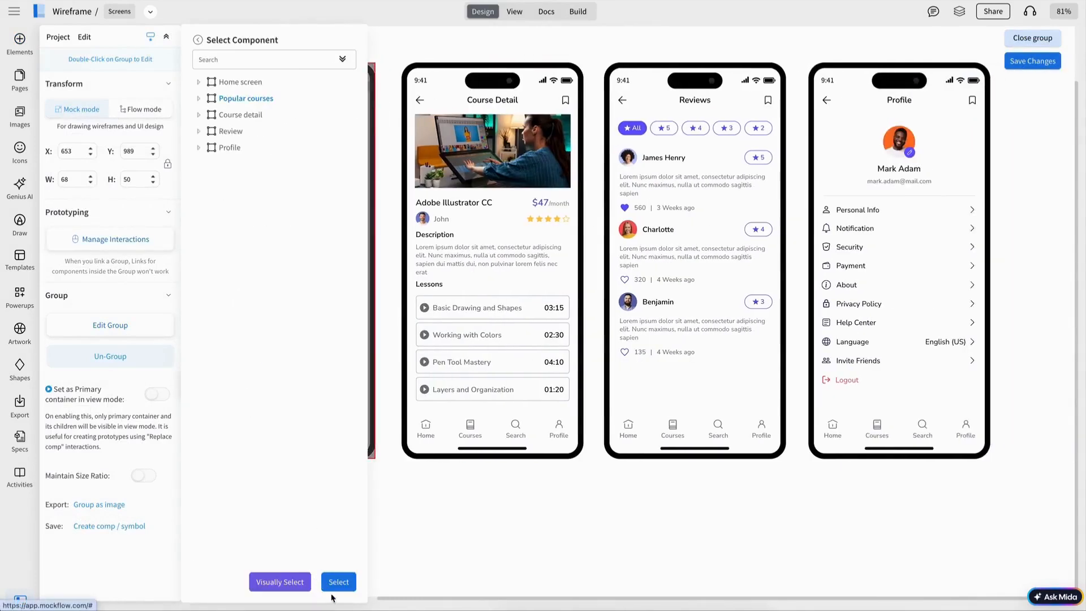
click(339, 581)
click(335, 122)
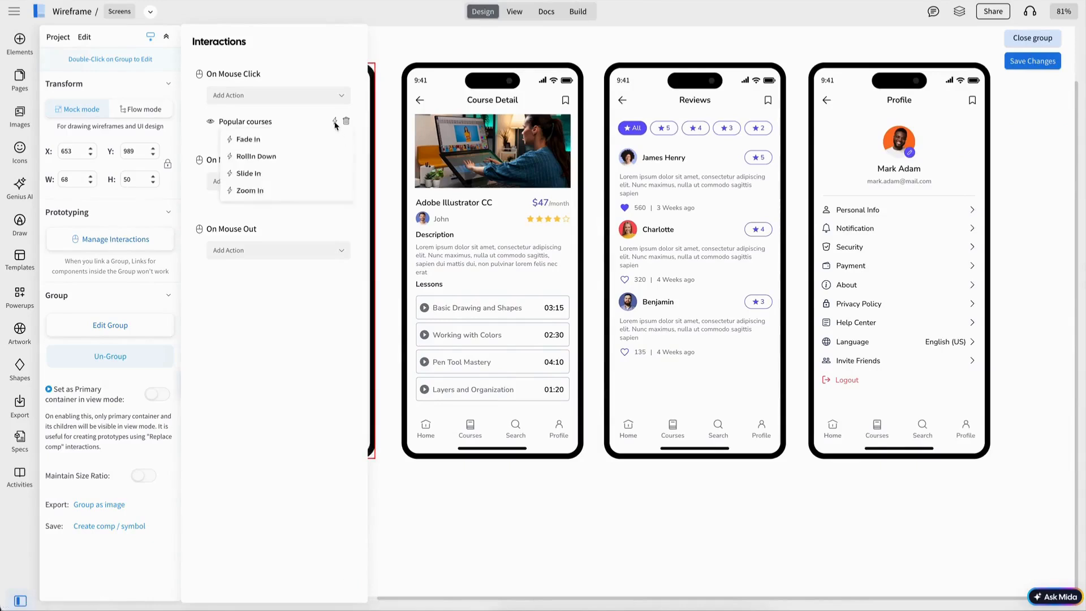
click(288, 148)
Add a mouse-click Replace Component interaction to the Profile item on the Most Popular Courses screen, with Popular courses as the component to replace.
scroll(465, 303, left, 4)
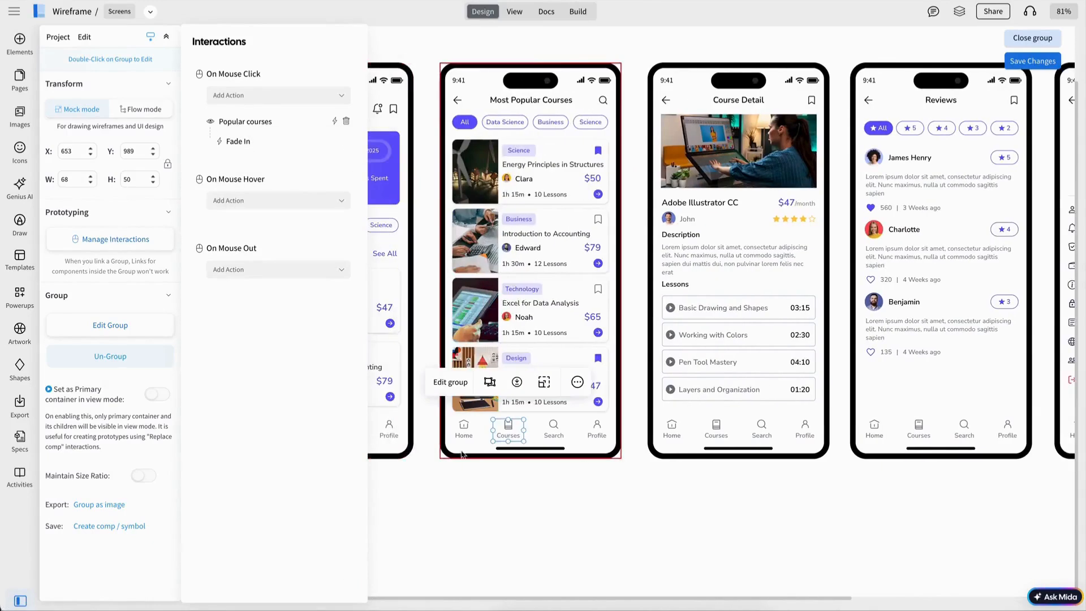
click(588, 431)
click(598, 433)
click(116, 239)
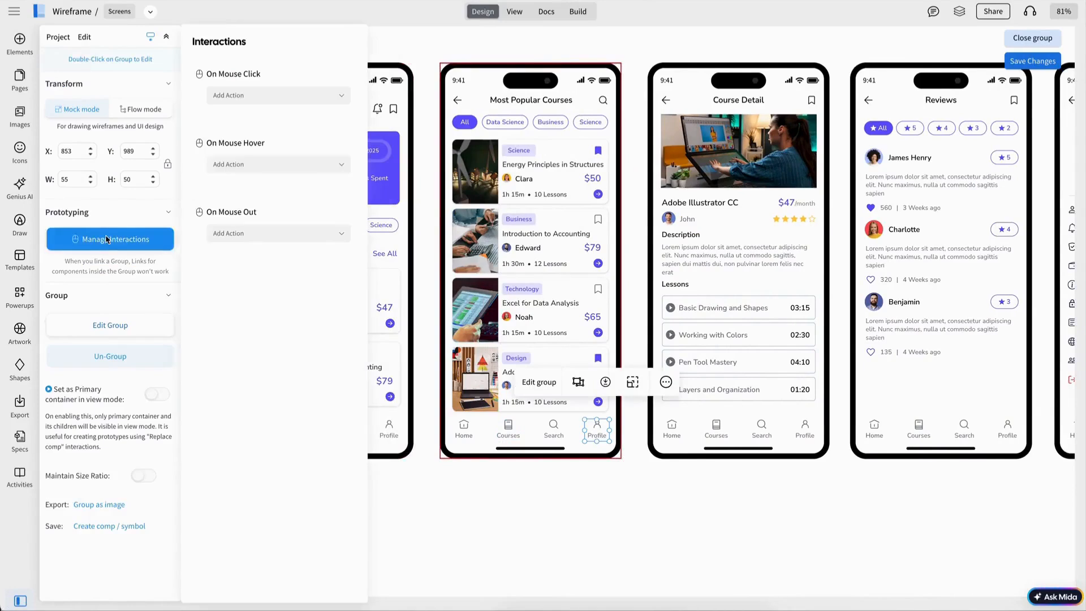
click(265, 96)
click(254, 243)
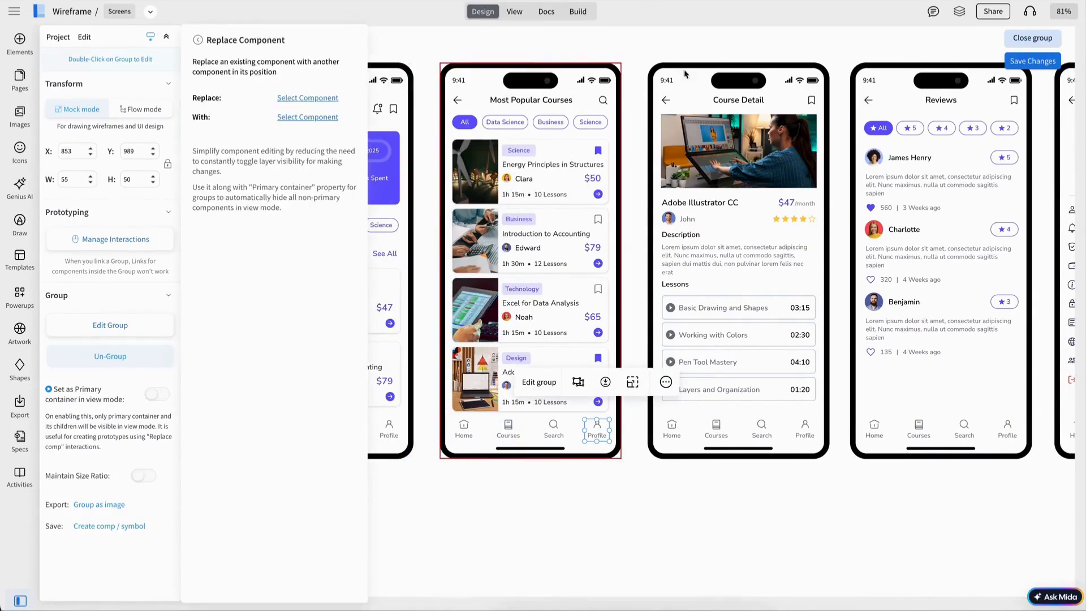
click(308, 98)
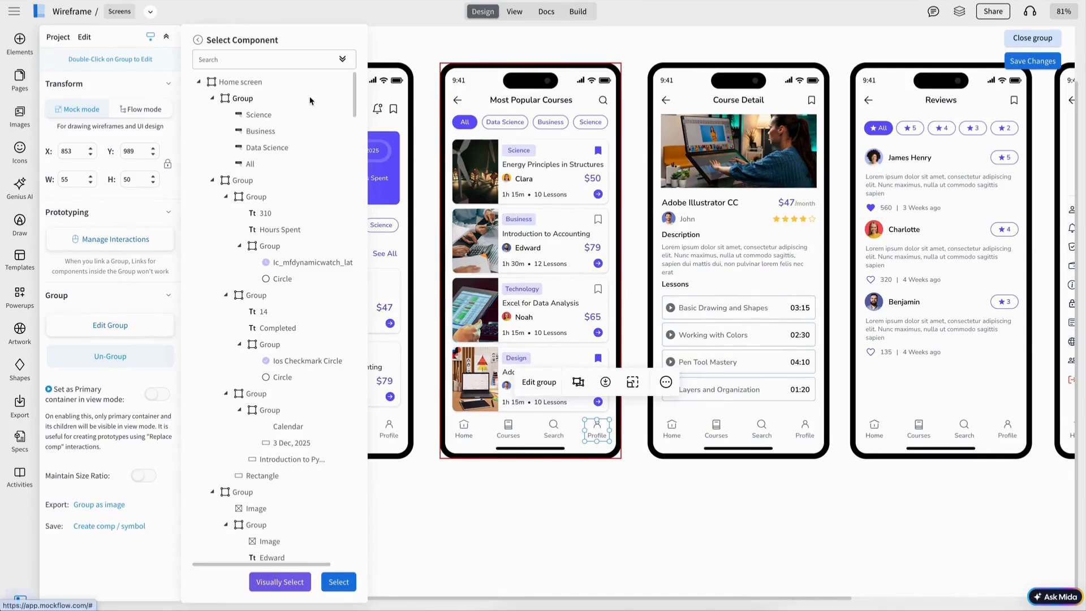
click(343, 59)
click(257, 98)
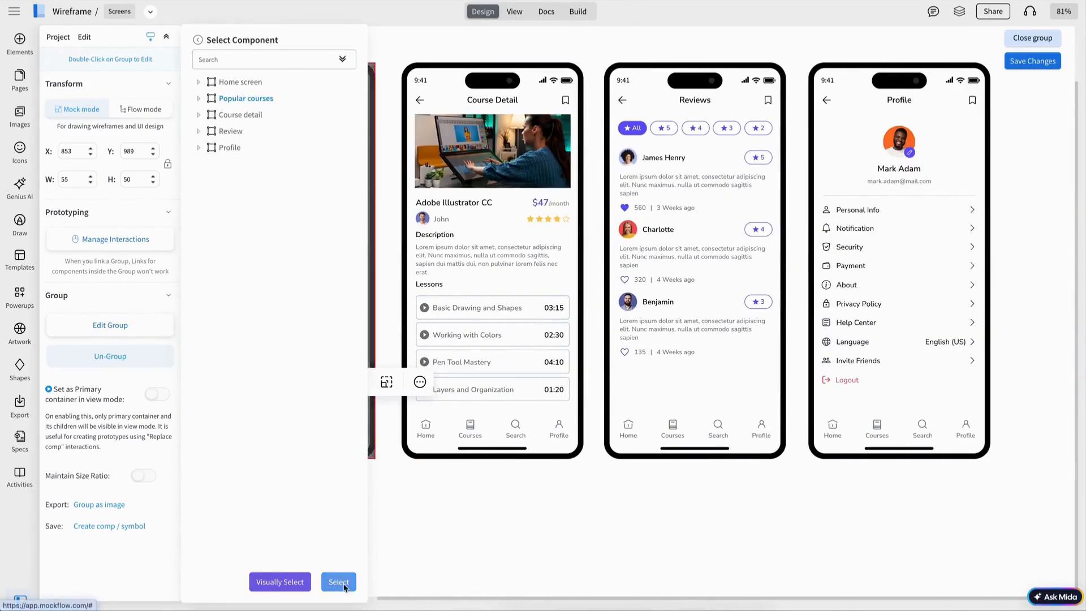
click(339, 582)
Set Profile as the replacement component for the Profile item's click interaction on the Most Popular Courses screen and apply the Fade Out animation.
click(313, 118)
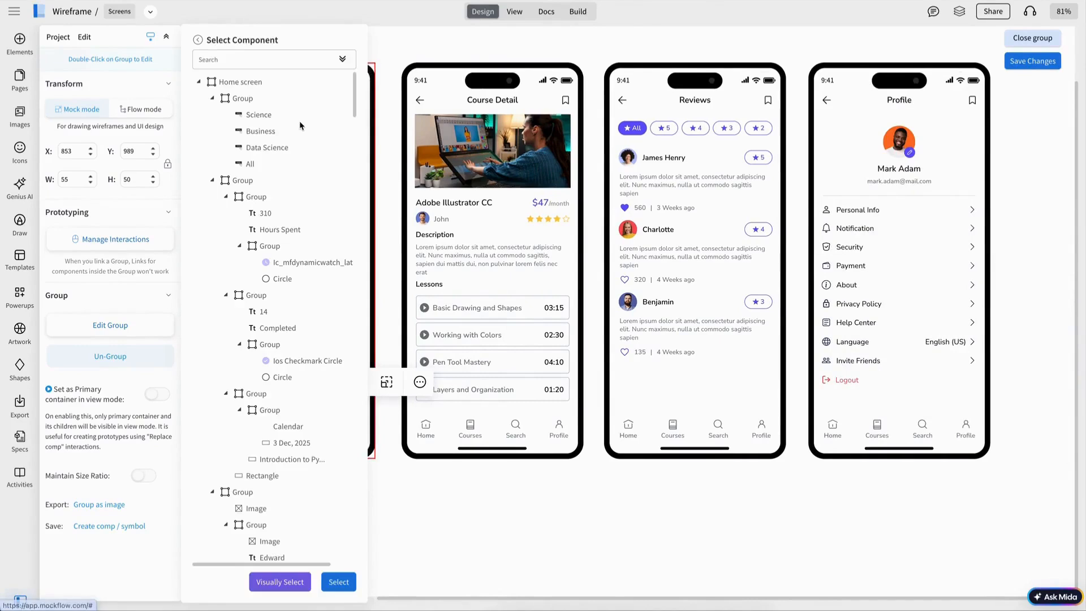
click(342, 61)
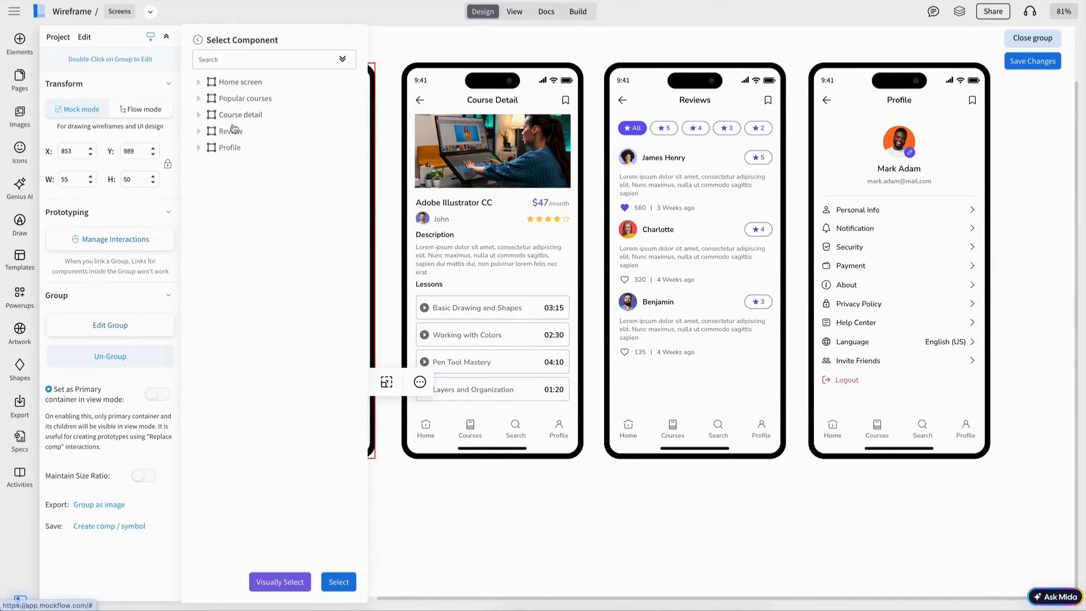
click(230, 148)
click(339, 581)
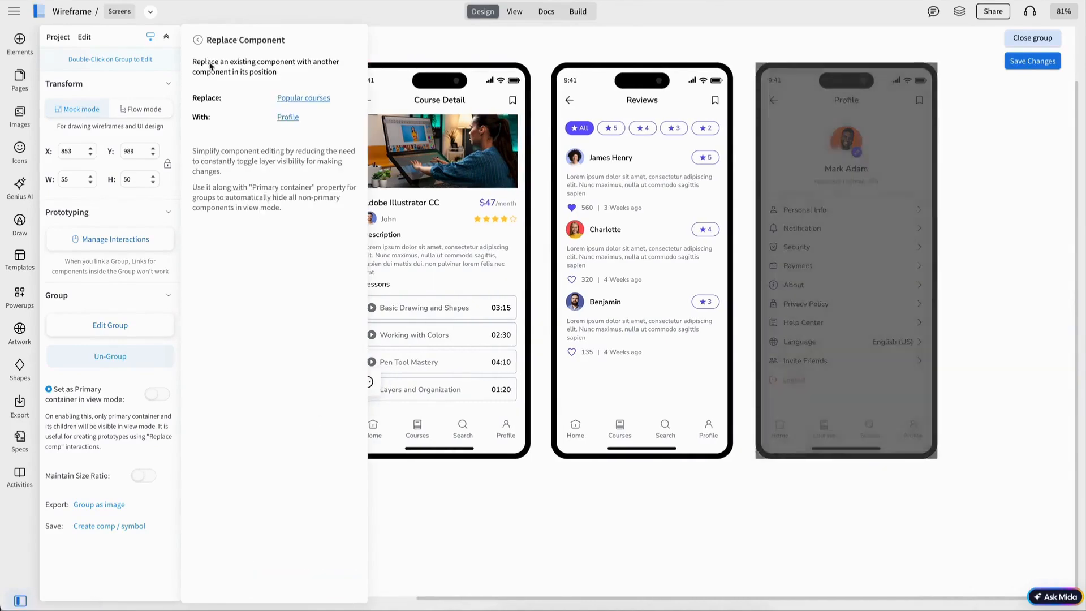
click(198, 40)
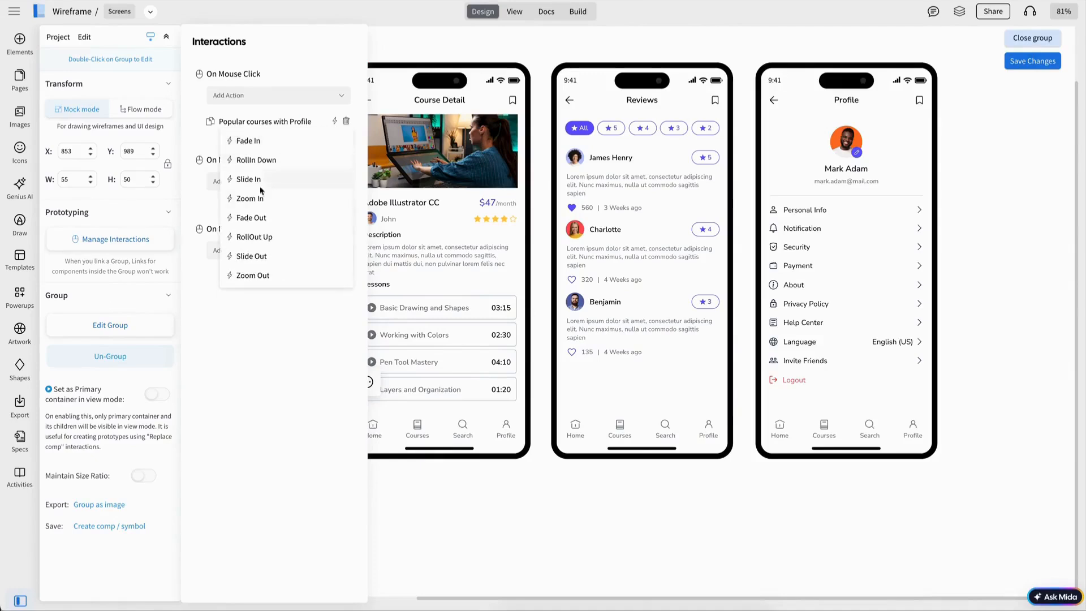
click(253, 218)
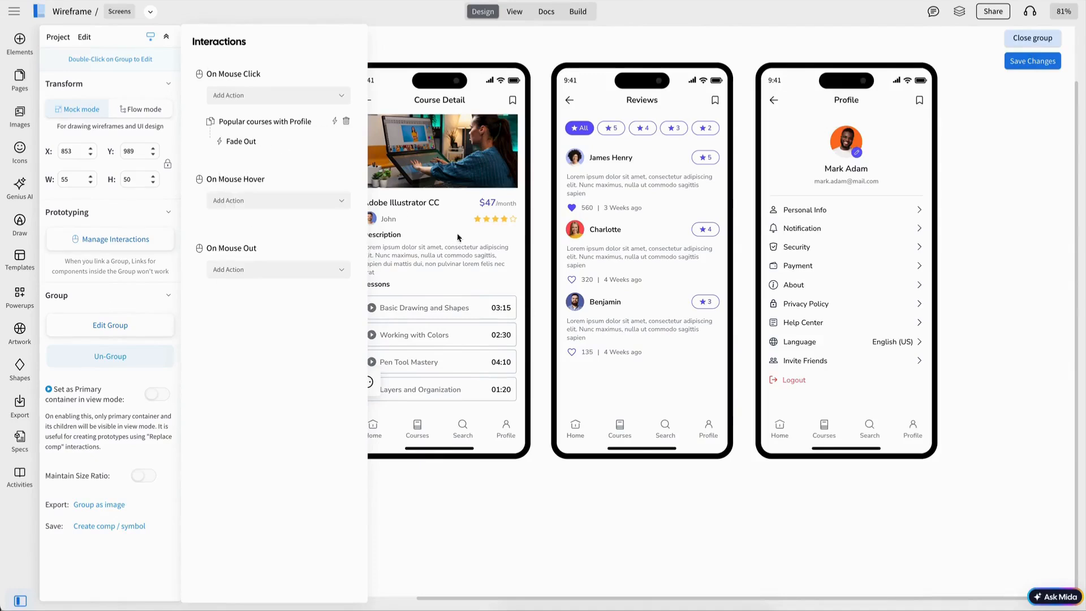
Open the interaction settings of the back arrow on the Most Popular Courses screen.
scroll(459, 239, left, 5)
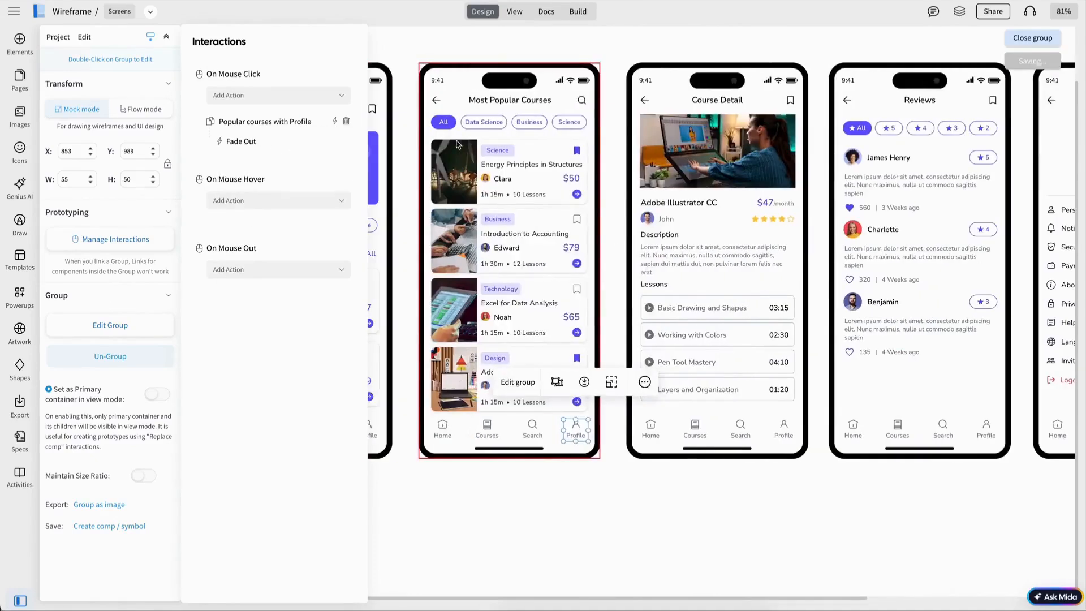
click(436, 99)
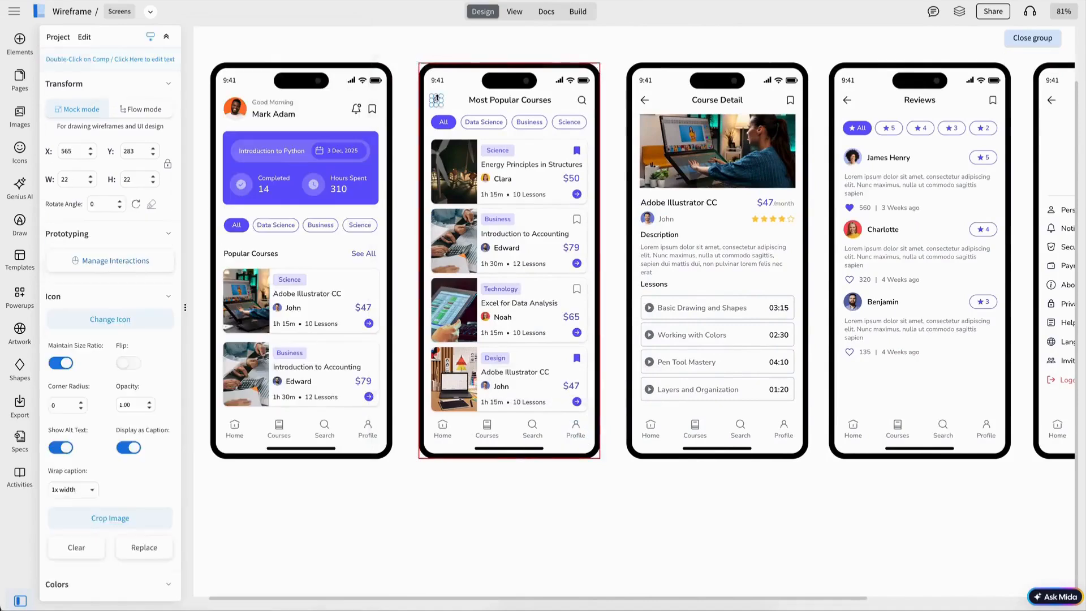
click(140, 266)
click(274, 97)
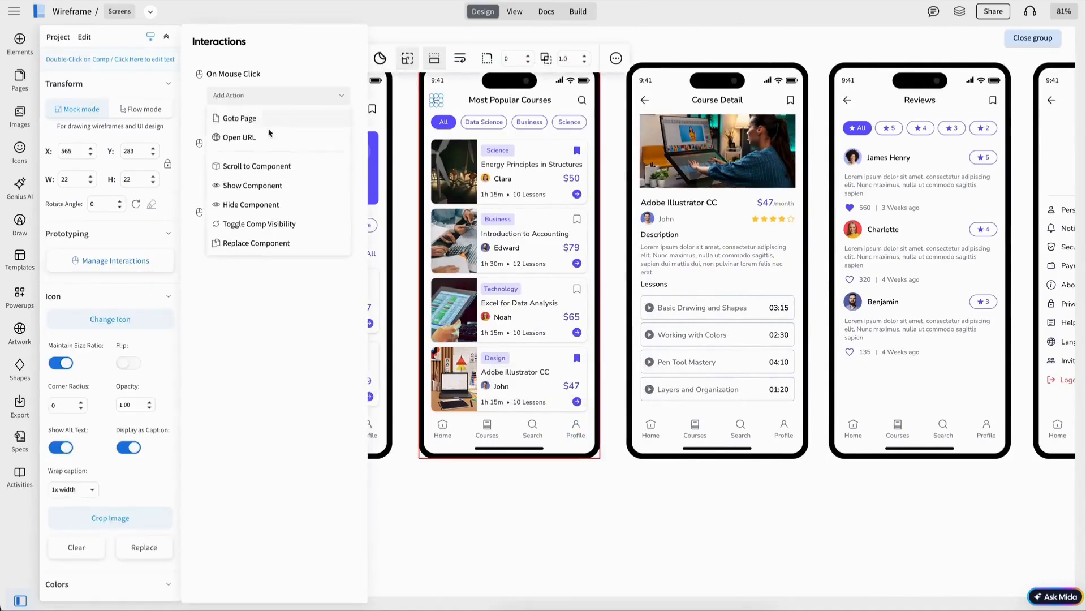
click(262, 187)
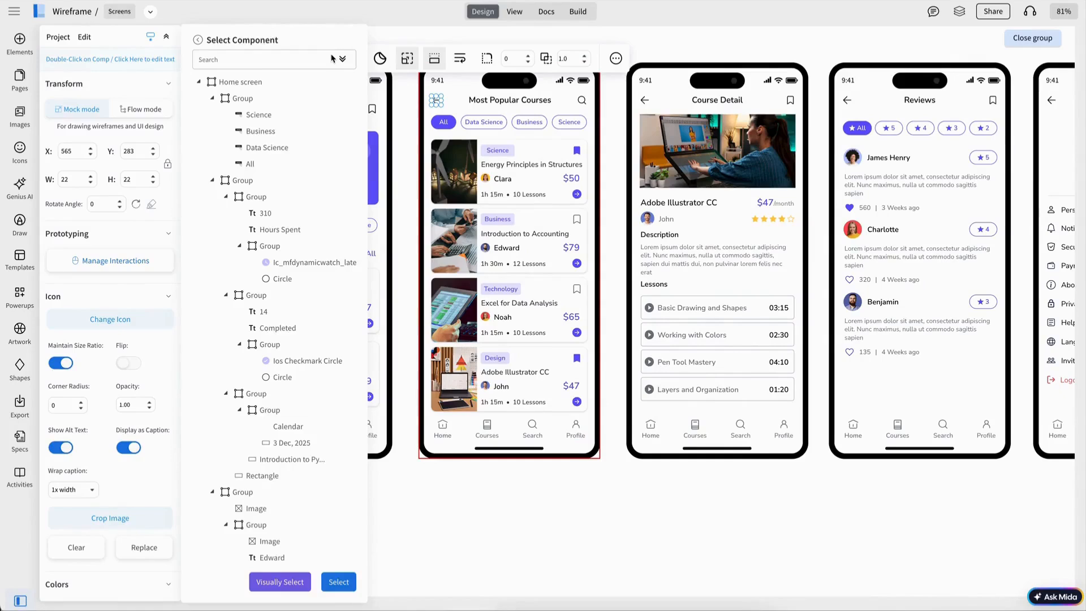
click(196, 41)
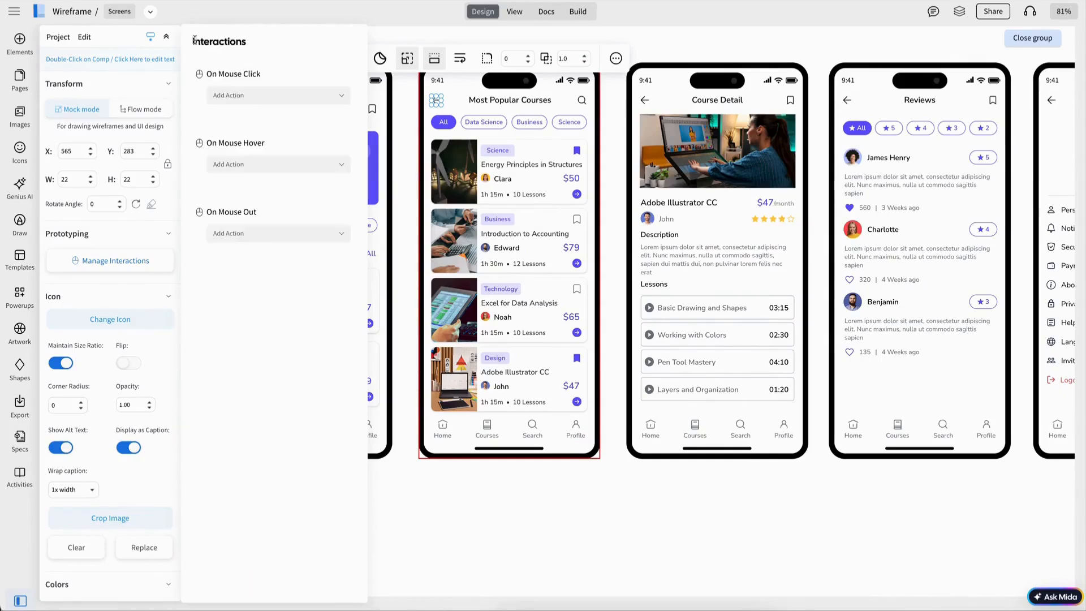
Add a mouse-click Replace Component interaction to the Most Popular Courses back arrow, with Popular courses as the component to replace.
click(286, 97)
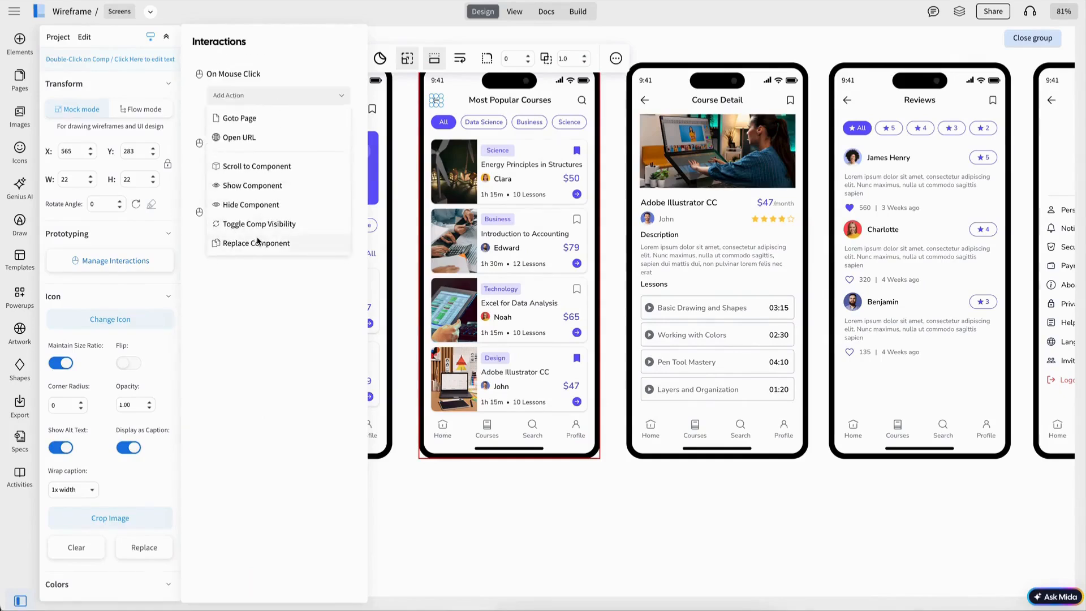
click(258, 241)
click(307, 98)
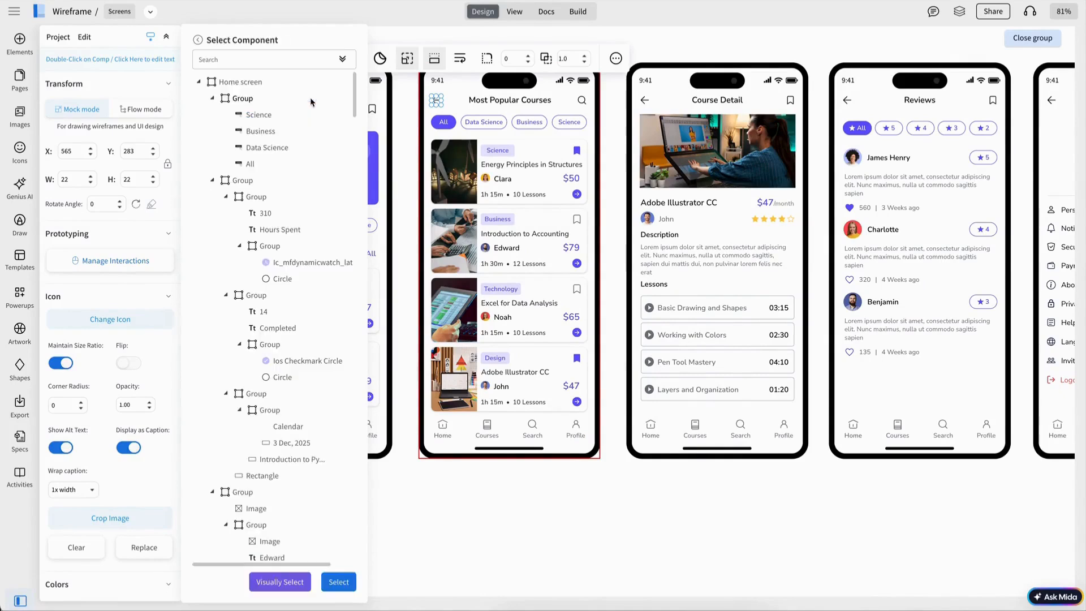
click(342, 60)
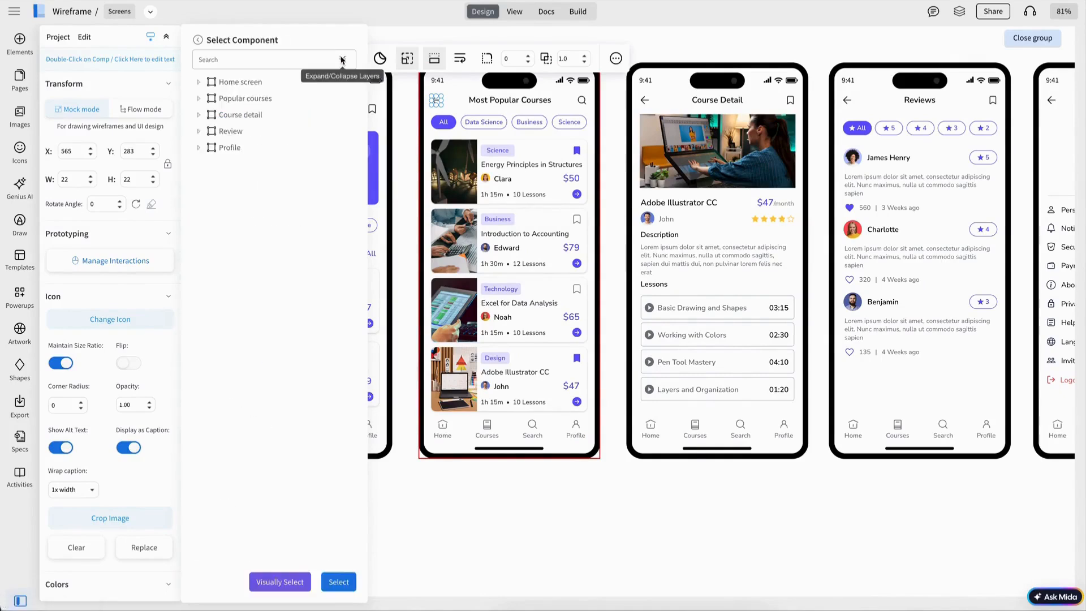
click(268, 99)
click(339, 582)
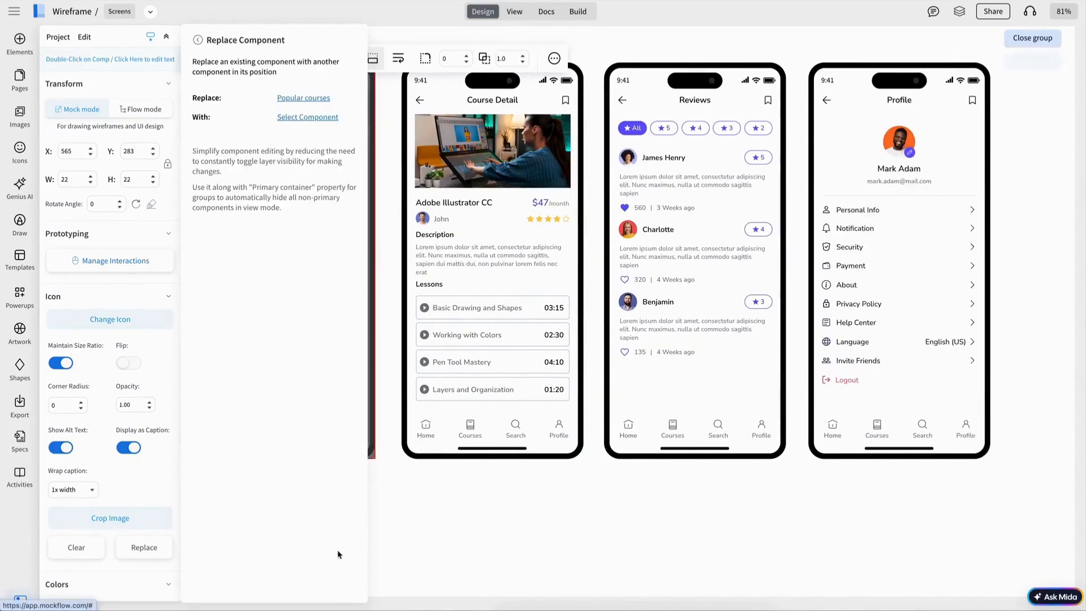
Set Home screen as the replacement component for the back arrow's click interaction, apply the Fade Out animation, and leave the group.
click(310, 118)
click(243, 81)
click(339, 583)
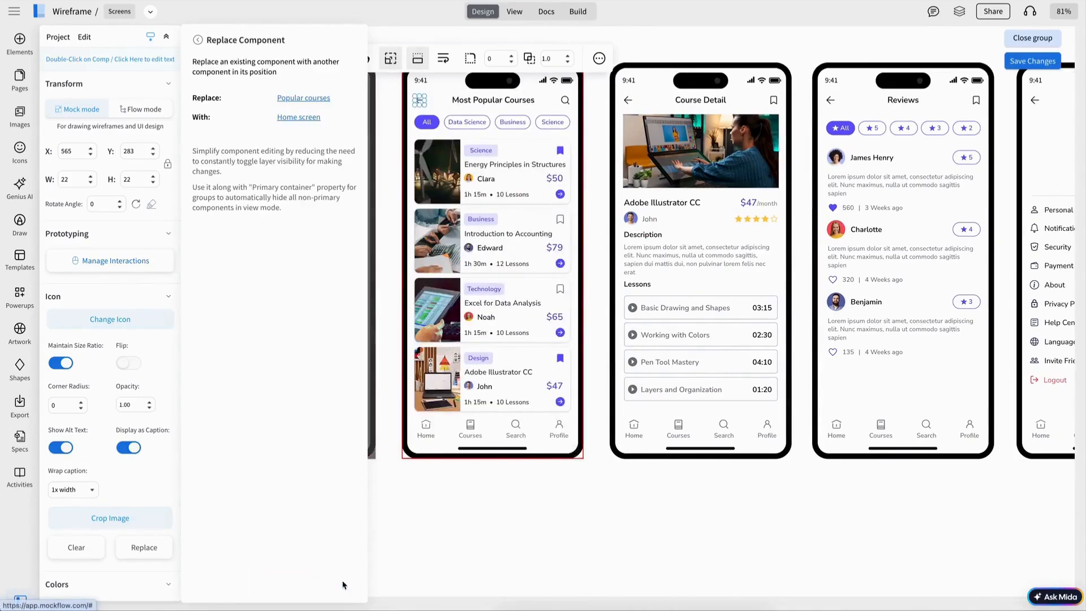
click(200, 42)
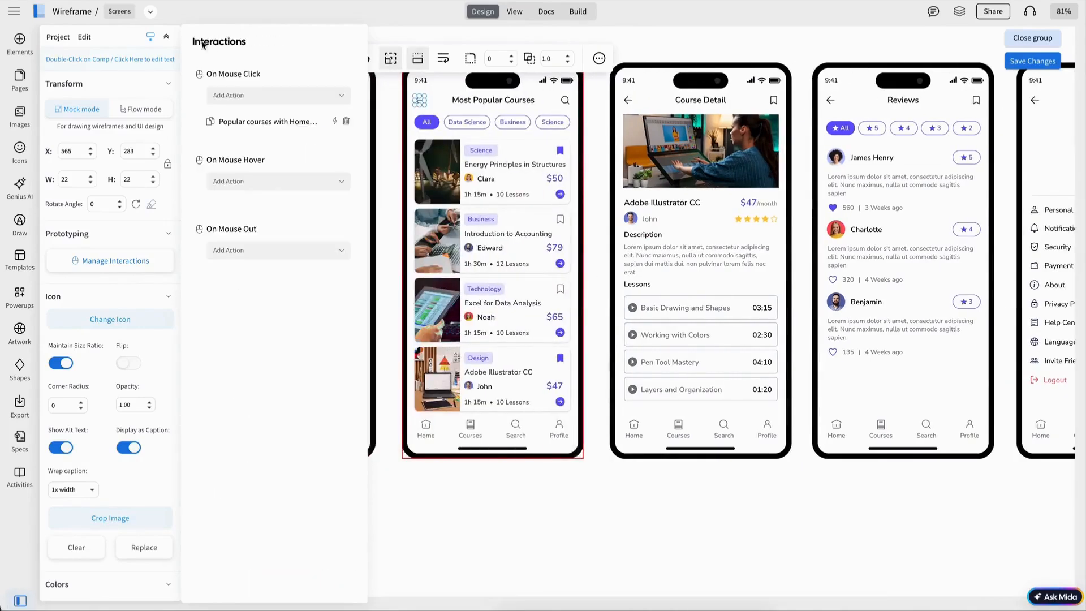
click(334, 122)
click(254, 221)
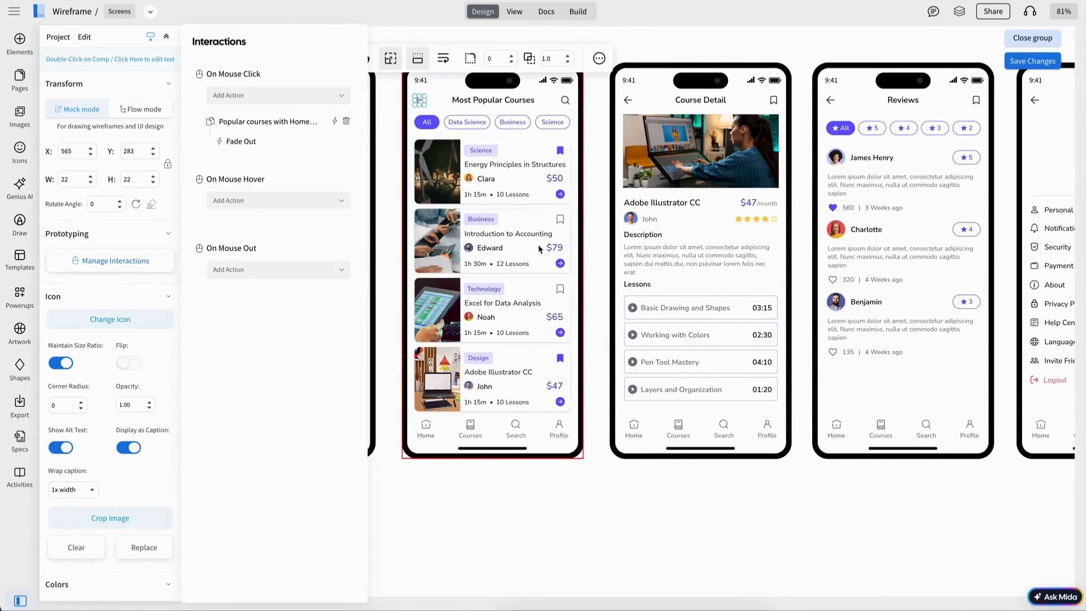
click(596, 212)
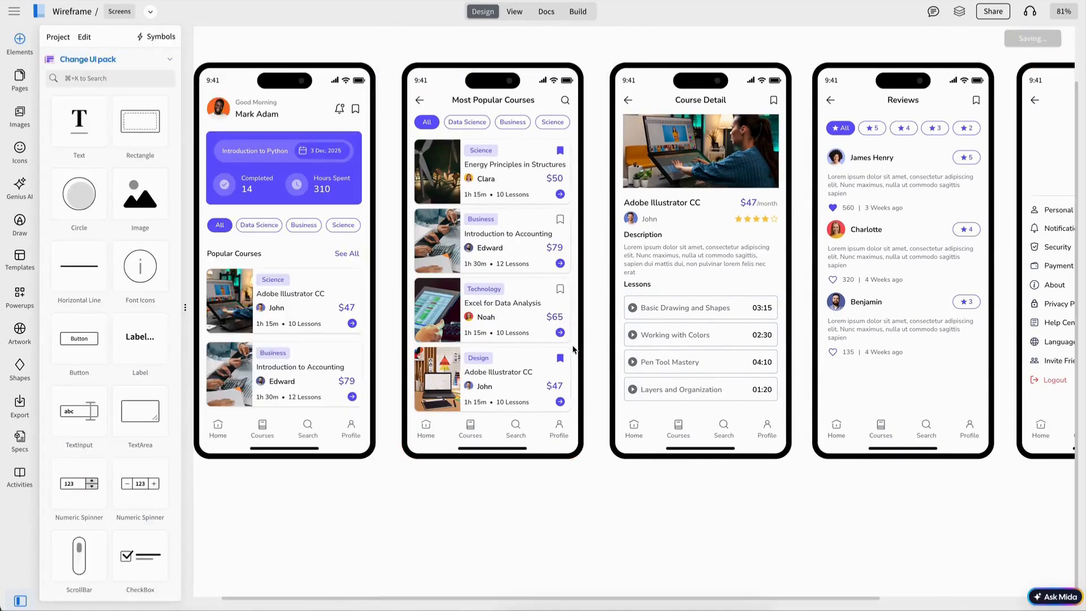
Add a Replace Component interaction to the Adobe Illustrator CC card on the Most Popular Courses screen, with Popular courses as the component to replace.
click(565, 353)
click(116, 239)
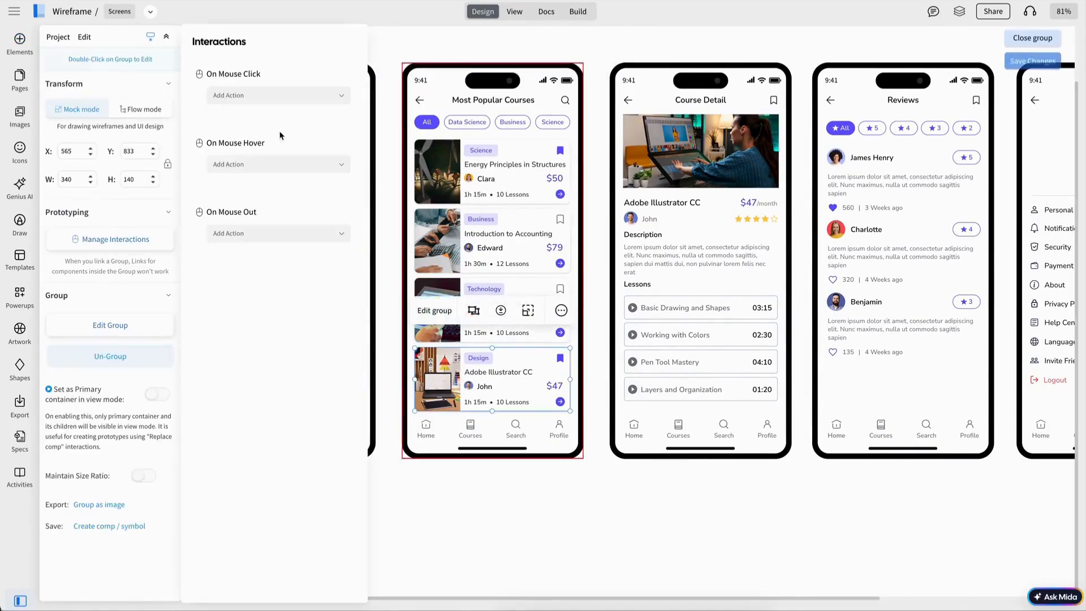
click(277, 244)
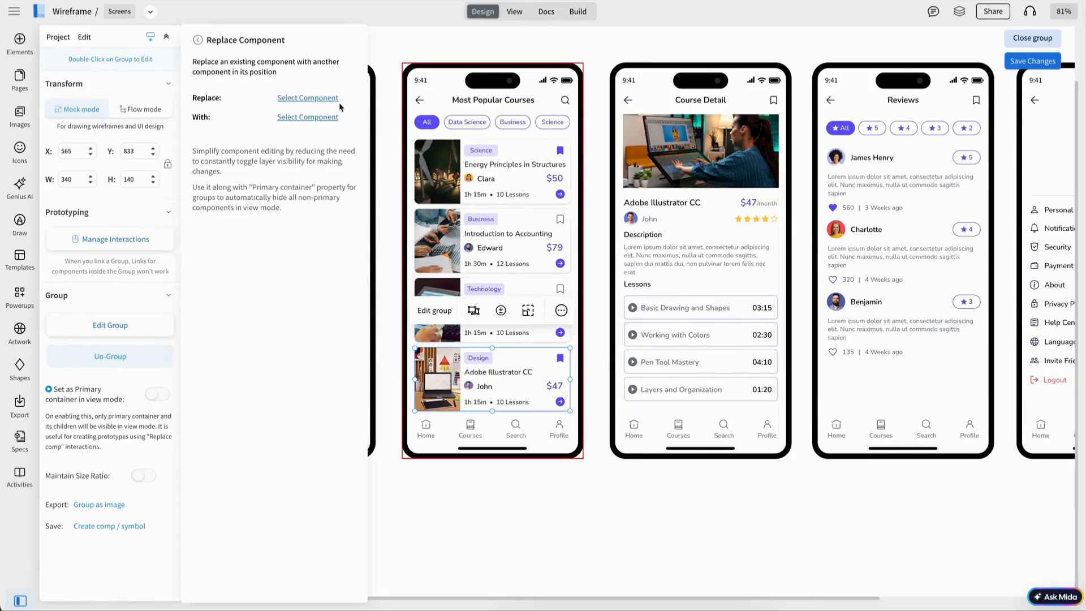
click(337, 102)
click(341, 59)
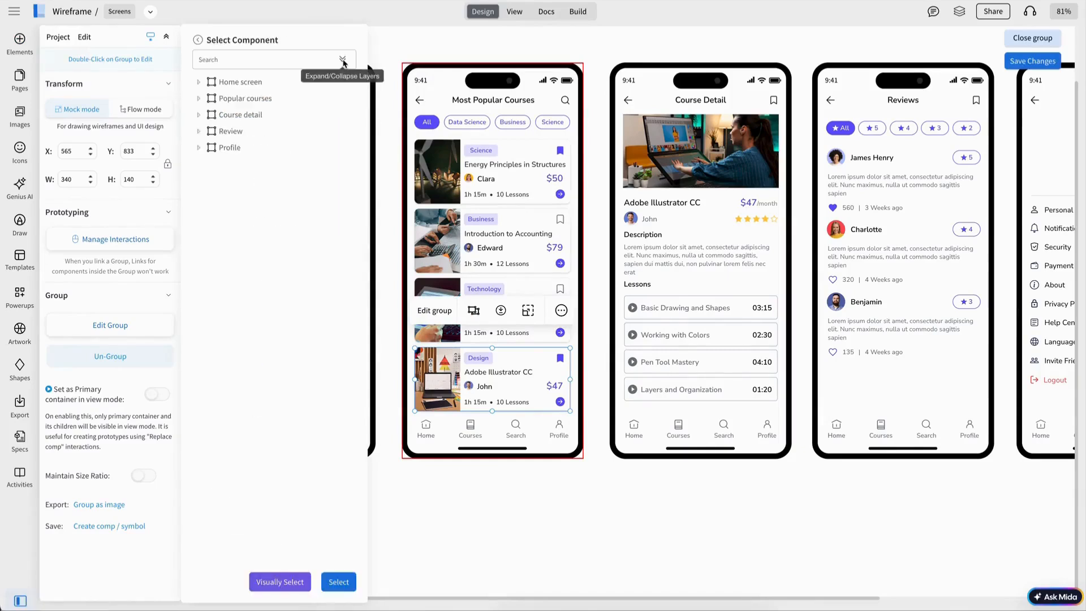
click(261, 104)
click(338, 582)
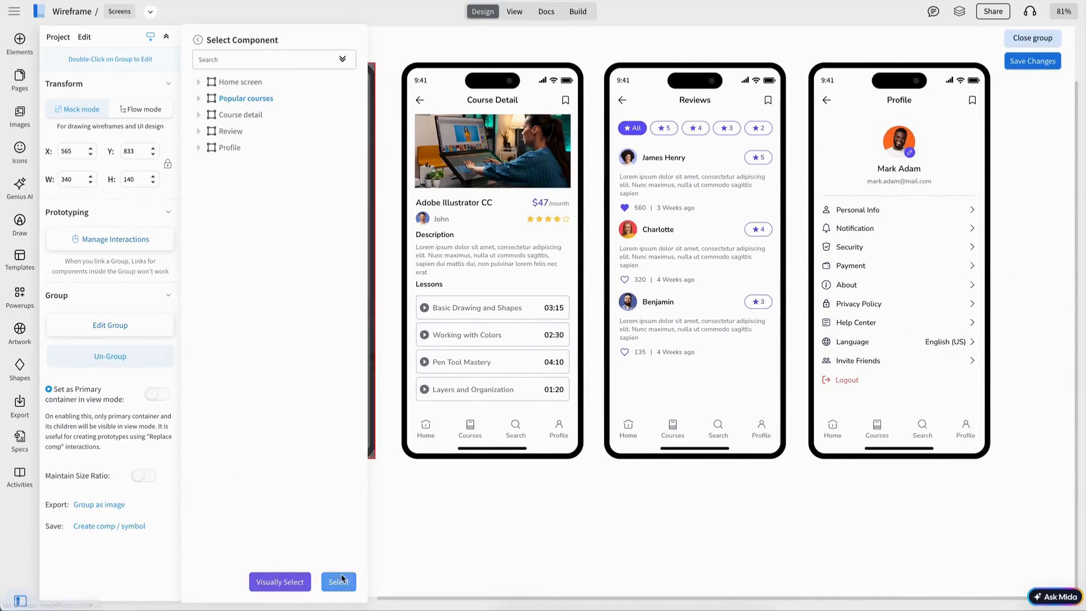
click(307, 117)
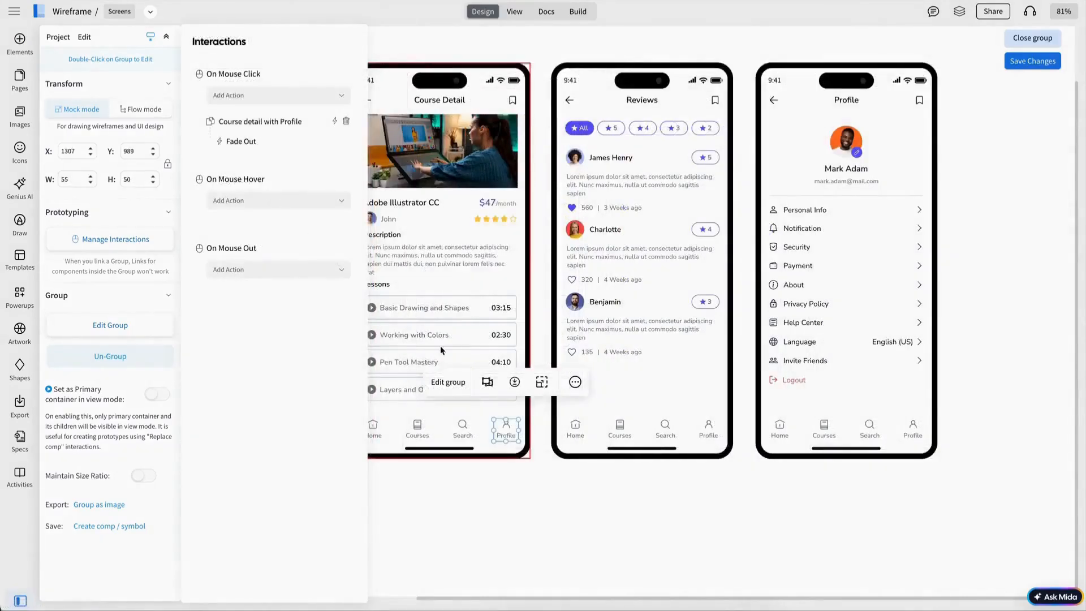
Add a mouse-click Replace Component interaction to the star rating on the Course Detail screen, with Course detail as the component to replace.
click(473, 233)
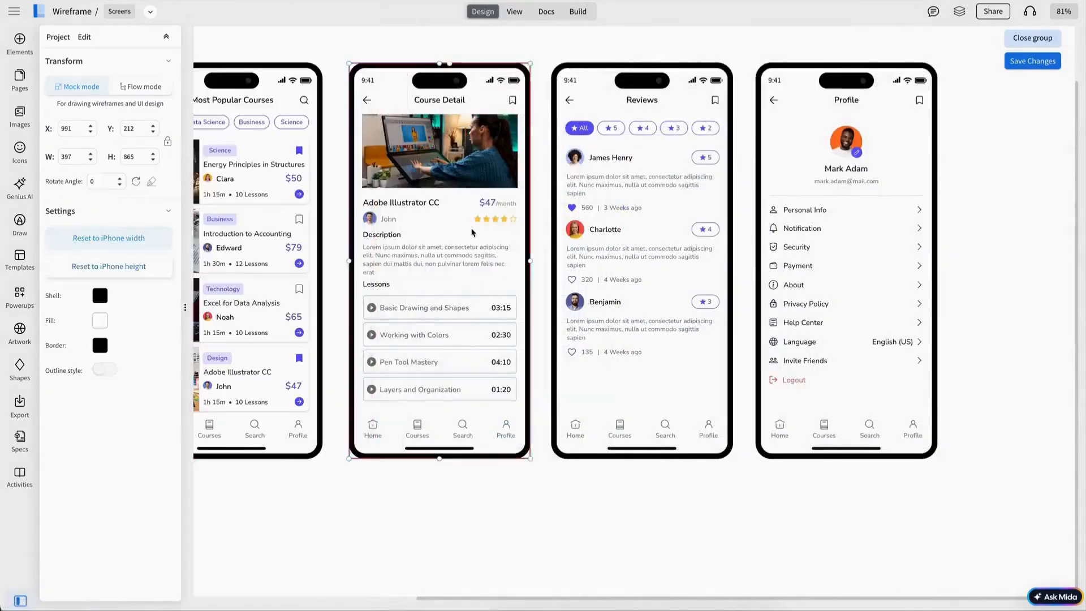
click(490, 222)
click(116, 238)
click(278, 97)
click(249, 243)
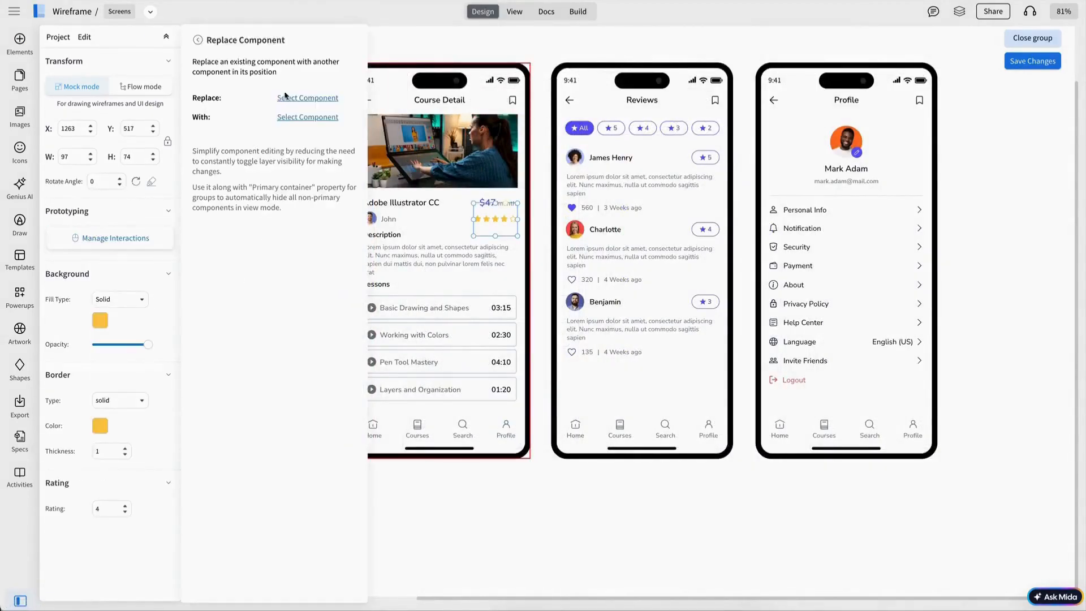
click(300, 100)
click(341, 60)
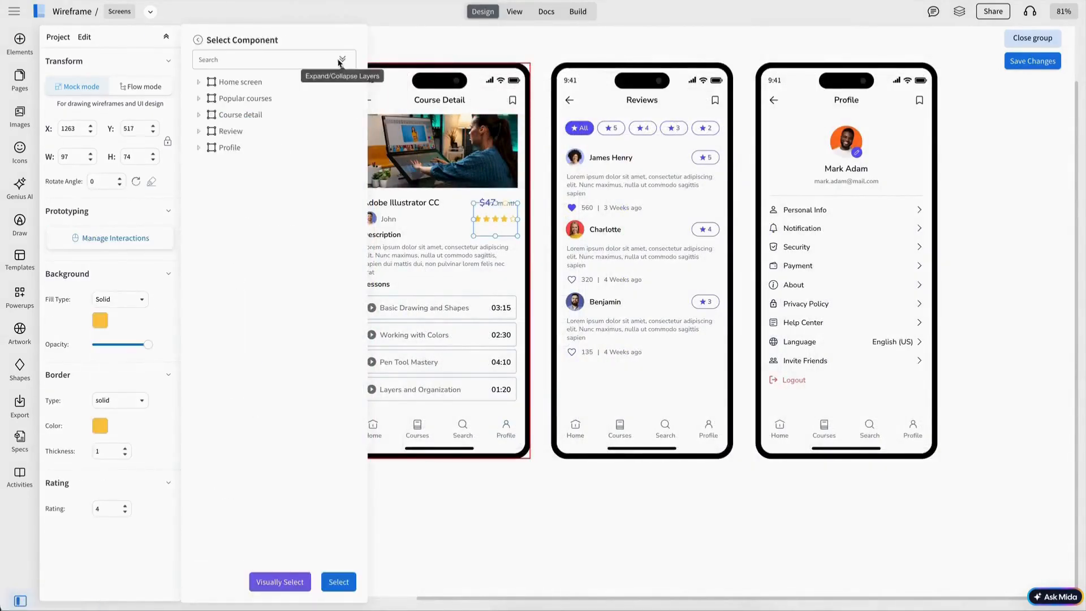
click(253, 118)
click(339, 581)
Set Review as the replacement component for the star rating's click interaction and apply the Fade Out animation.
click(310, 115)
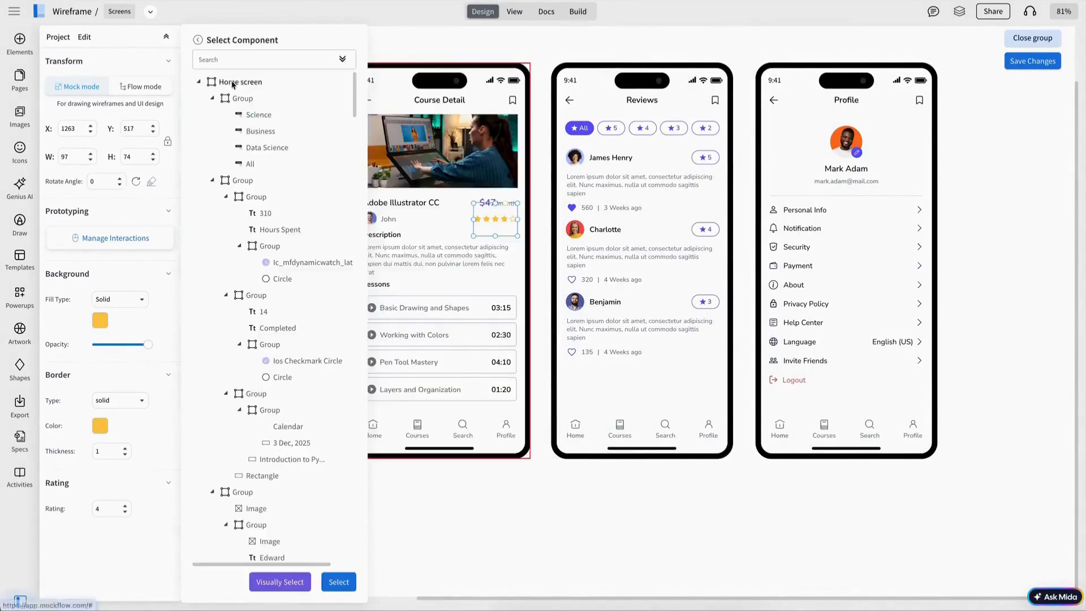
click(341, 59)
click(232, 132)
click(339, 582)
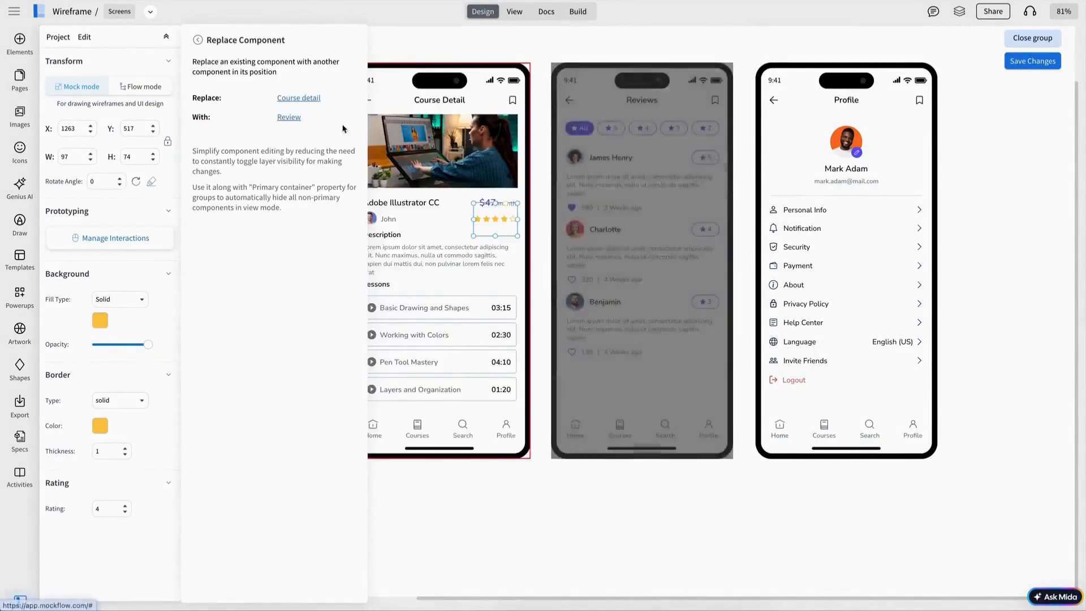
click(197, 39)
click(335, 121)
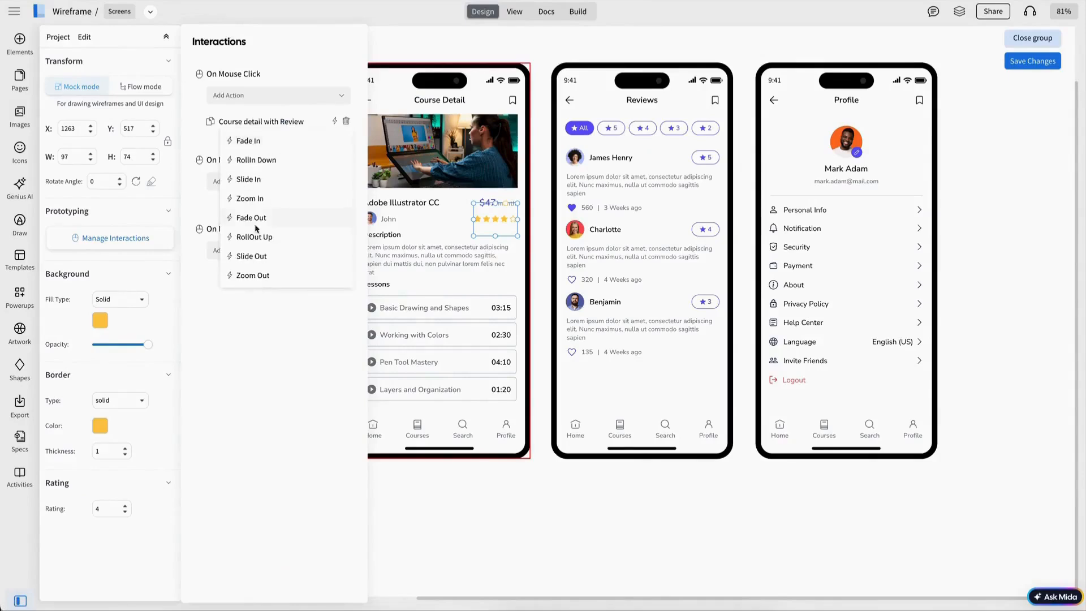
click(256, 222)
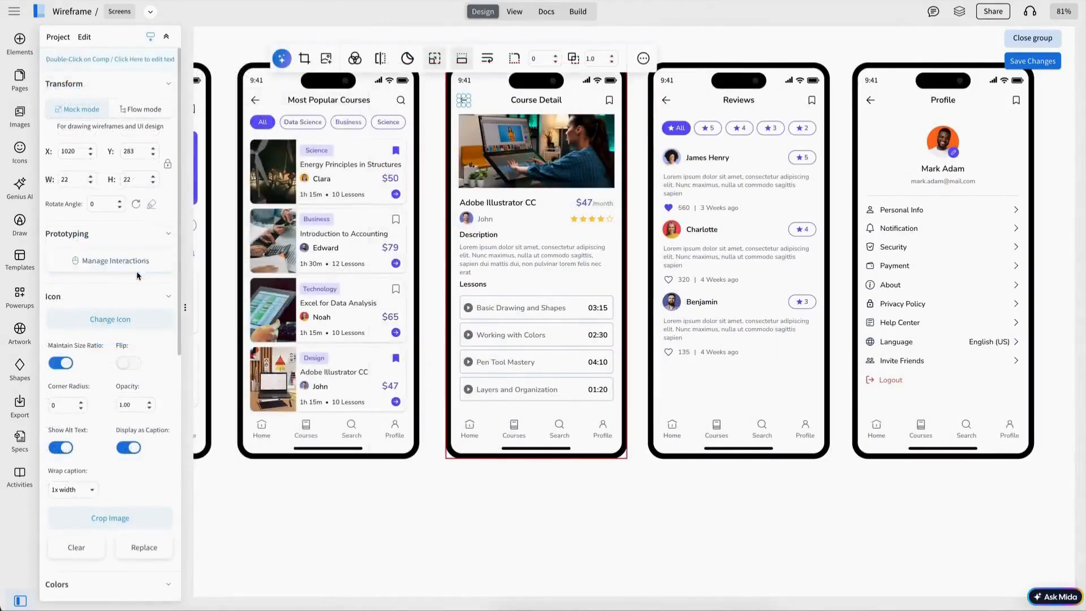
Add a mouse-click Replace Component interaction to the Course Detail screen's back arrow, with Course detail as the component to replace.
click(125, 261)
click(295, 96)
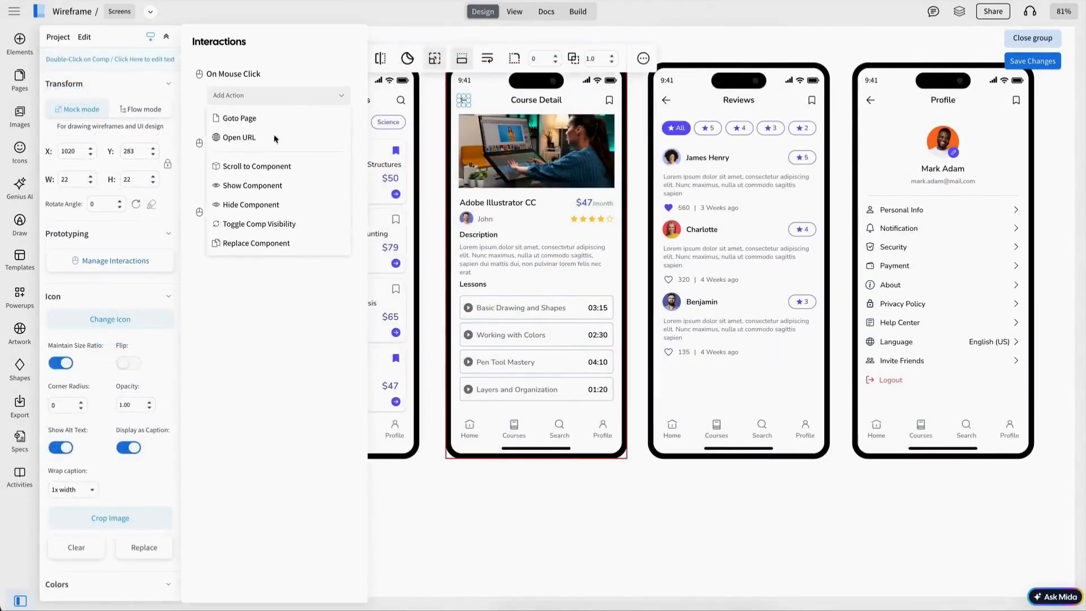
click(266, 244)
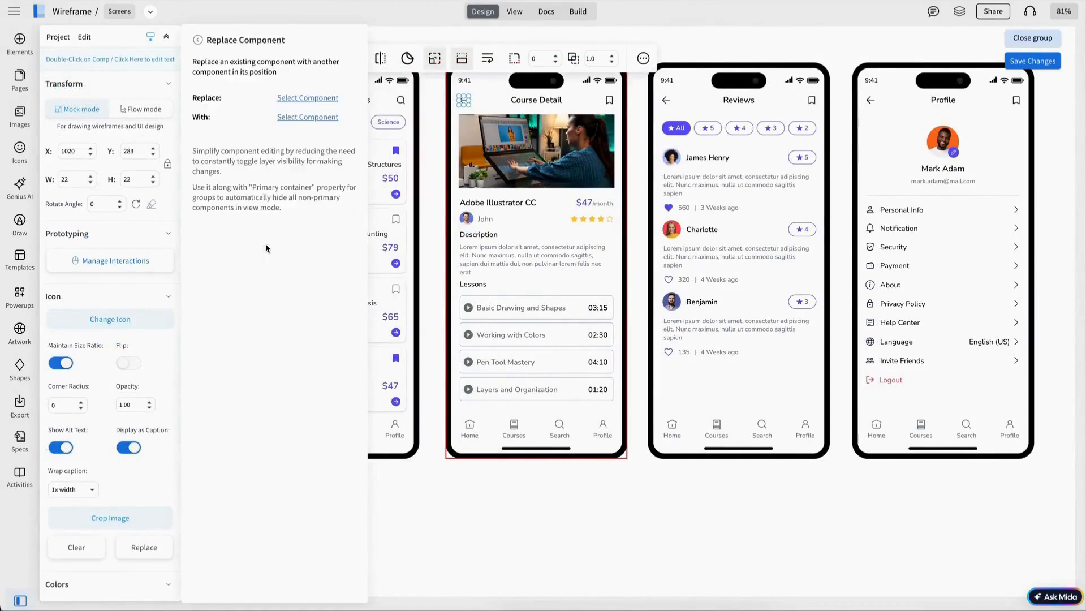
click(315, 99)
click(343, 59)
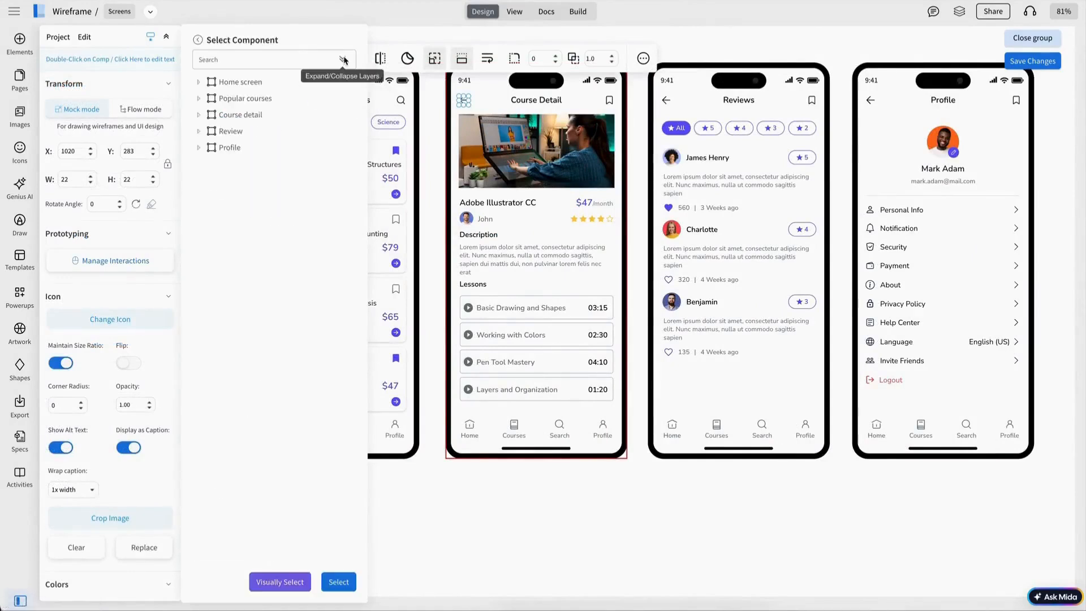
click(258, 113)
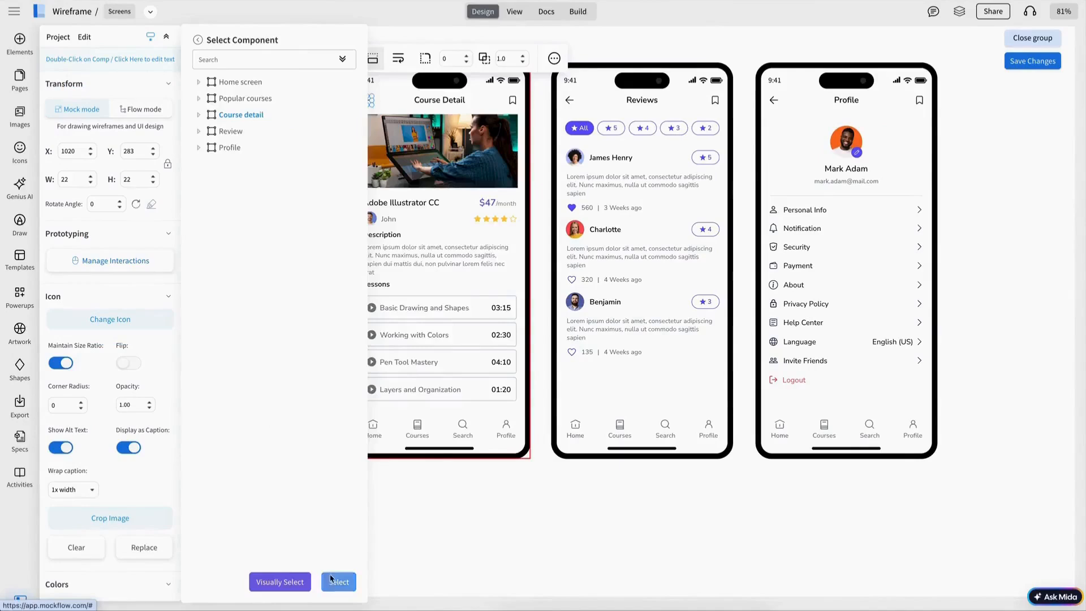
click(331, 578)
Set Popular courses as the replacement component for the Course Detail back arrow, apply the Fade Out animation, and leave the group.
click(308, 120)
click(343, 60)
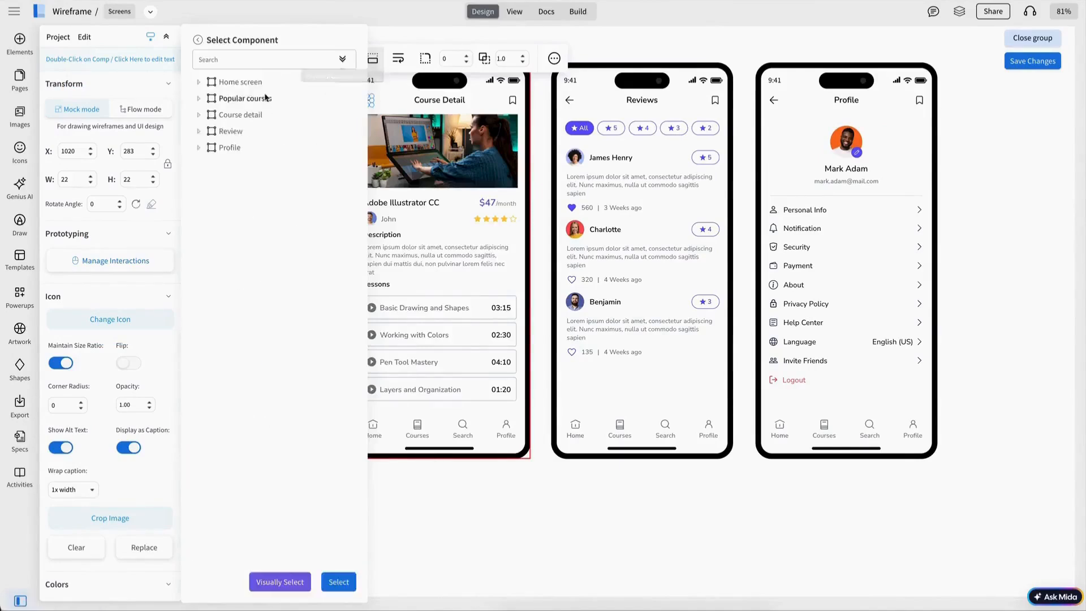
click(249, 98)
click(339, 582)
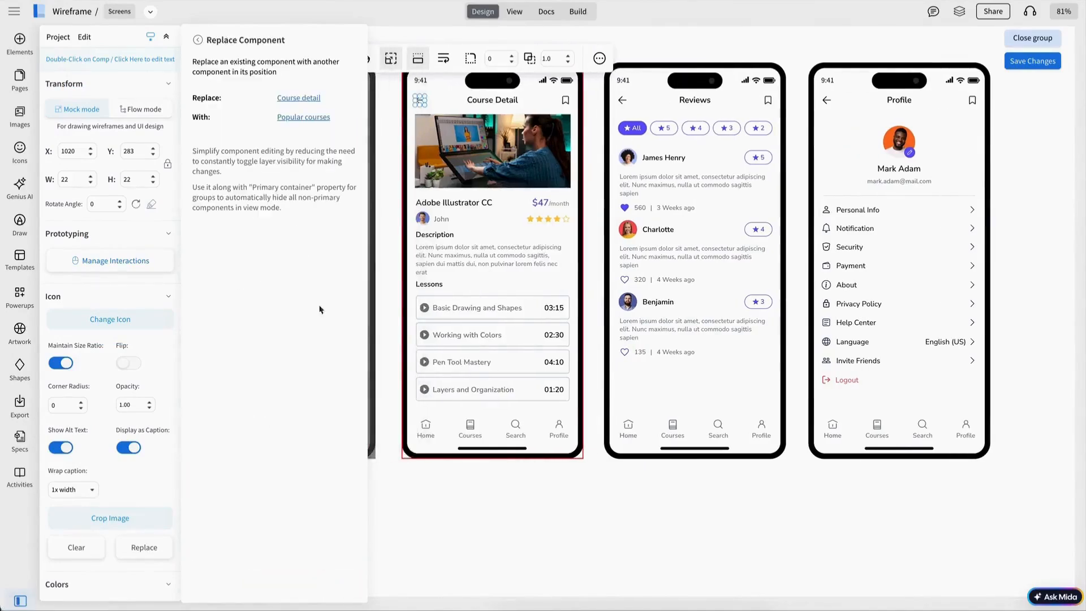
click(198, 39)
click(335, 121)
click(261, 224)
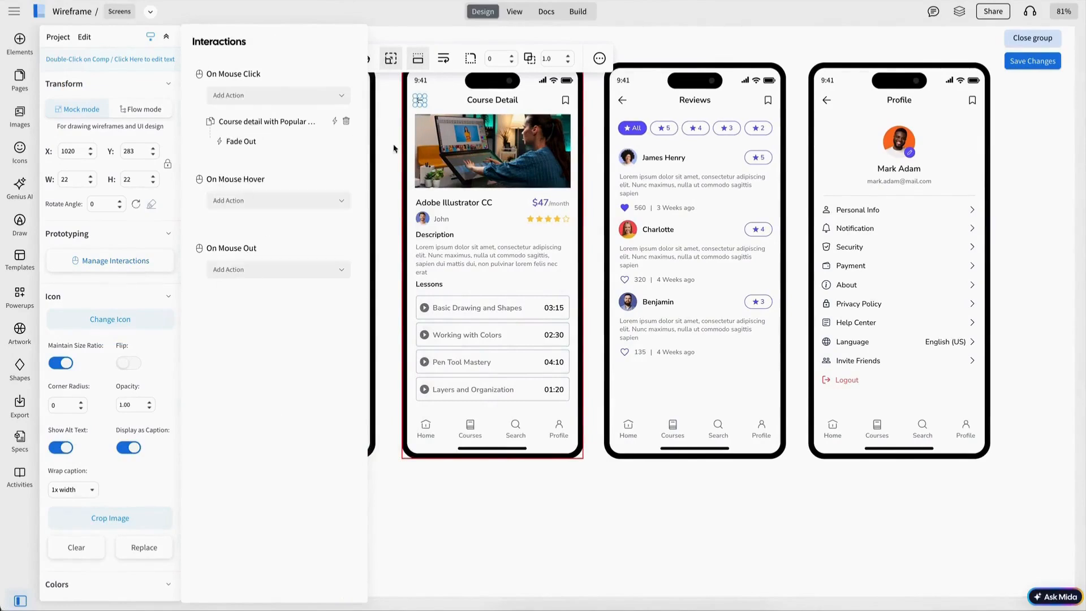
click(592, 365)
Add a mouse-click Replace Component interaction to the Reviews screen's Home navigation item, with Review as the component to replace.
click(627, 436)
click(627, 435)
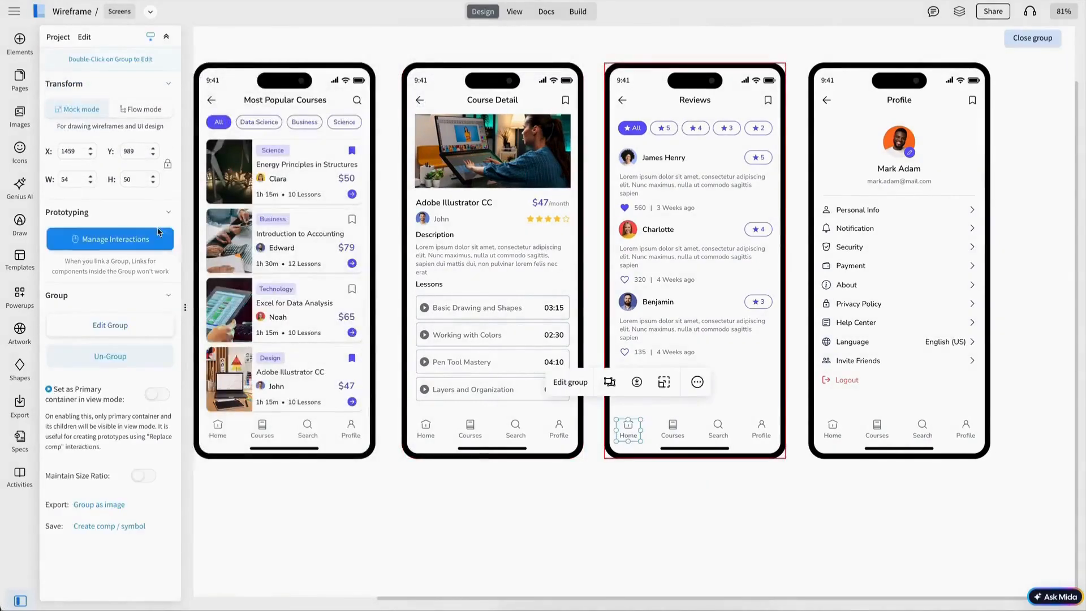
click(114, 239)
click(269, 94)
click(265, 245)
click(343, 60)
click(231, 130)
click(334, 583)
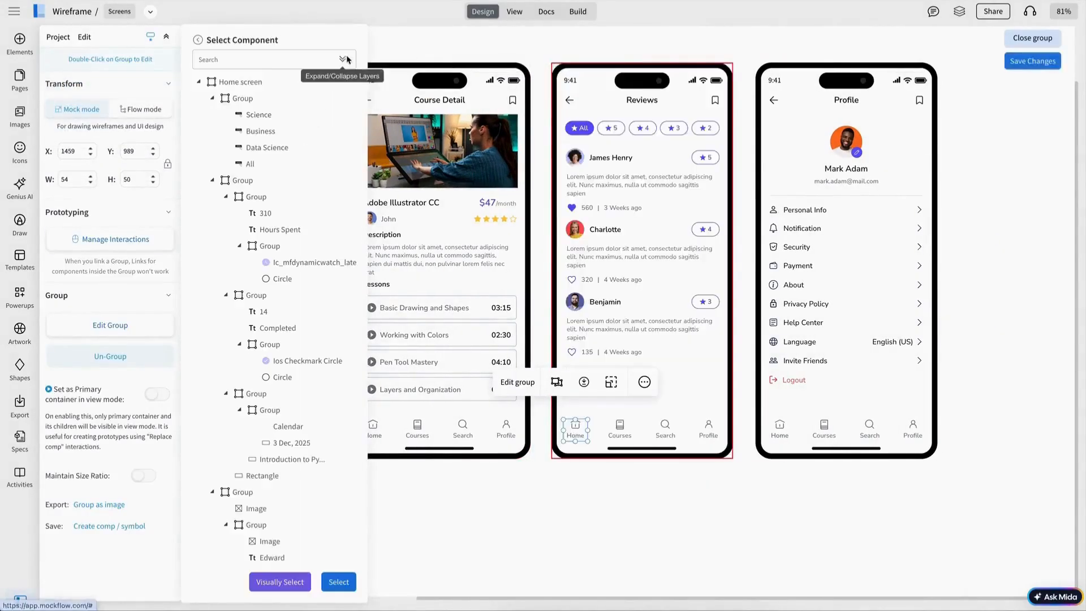
Set Home screen as the replacement component for the Reviews screen's Home item and apply the Fade Out animation.
click(343, 60)
click(241, 83)
click(336, 582)
click(197, 41)
click(335, 121)
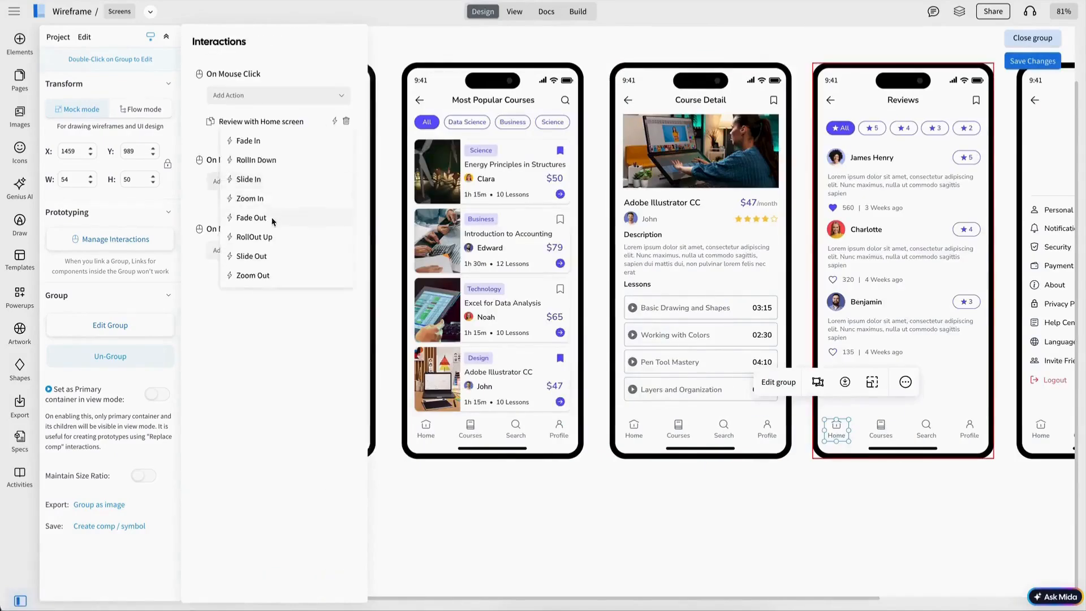
click(273, 220)
Add a mouse-click Replace Component interaction to the Reviews screen's Courses navigation item, with Review as the component to replace.
click(881, 431)
click(114, 239)
click(272, 95)
click(267, 243)
click(343, 59)
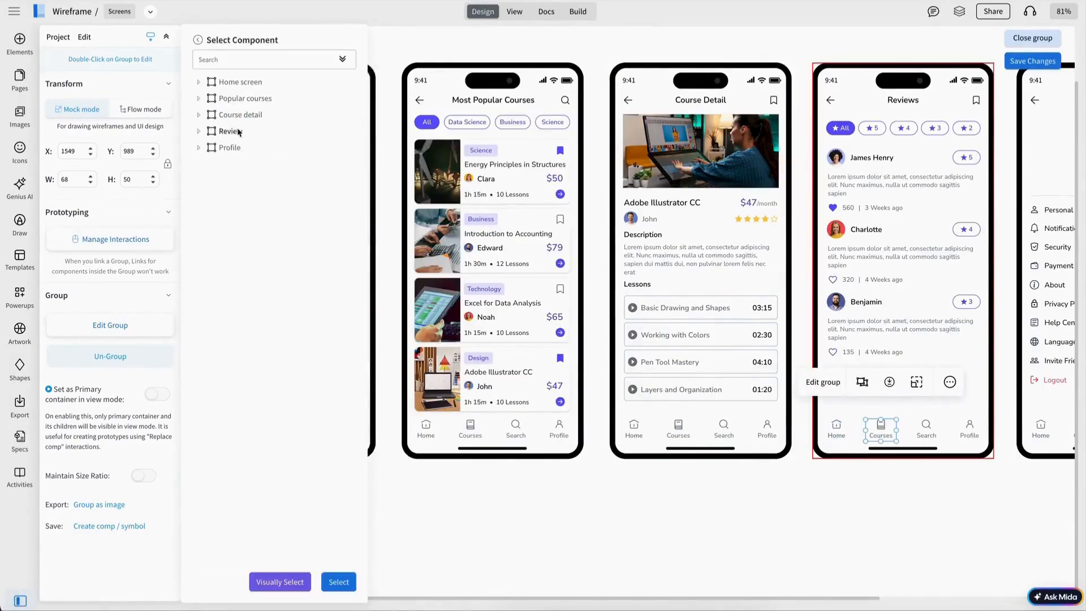
click(232, 132)
click(338, 583)
Set Popular courses as the replacement component for the Reviews screen's Courses item and apply an animation to the interaction.
click(314, 116)
click(343, 59)
click(244, 99)
click(338, 583)
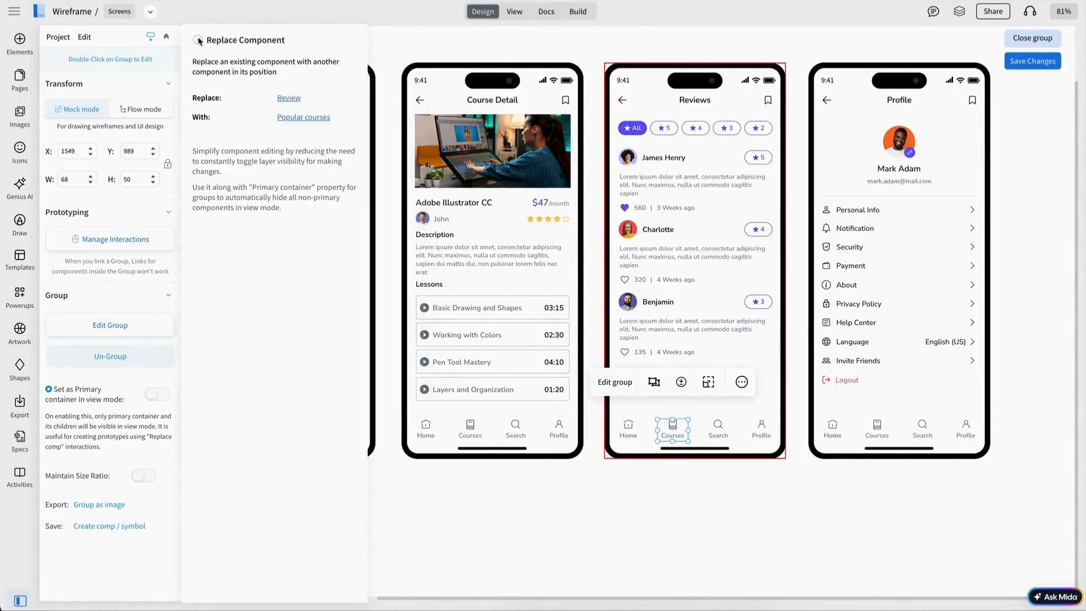
click(197, 41)
click(334, 121)
click(244, 160)
Add a mouse-click Replace Component interaction to the Reviews screen's Profile navigation item, with Review as the component to replace.
click(762, 428)
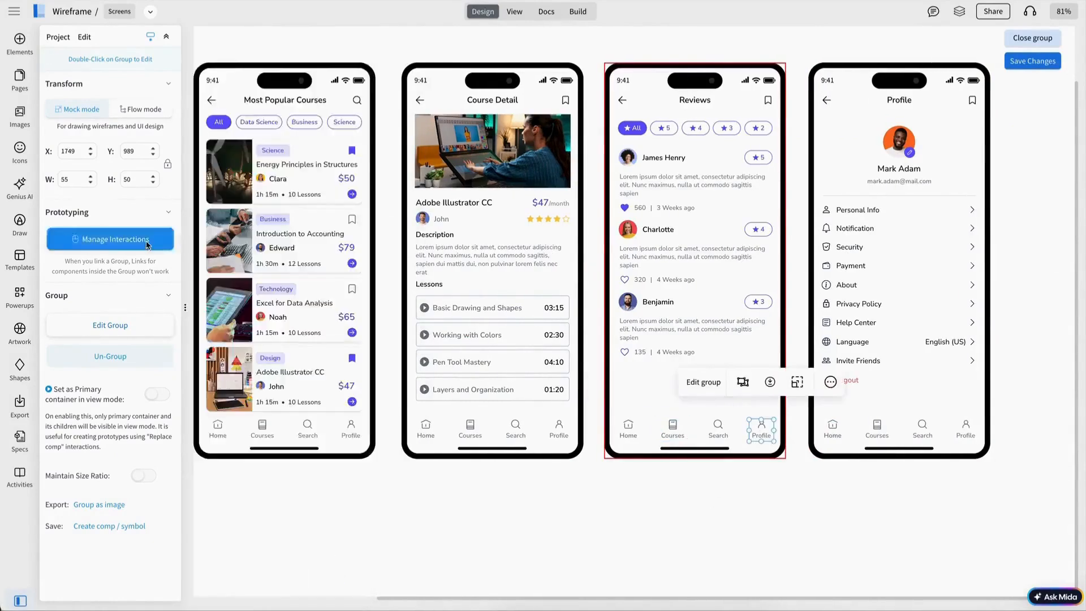
click(113, 240)
click(272, 95)
click(267, 244)
click(343, 59)
click(243, 132)
click(338, 582)
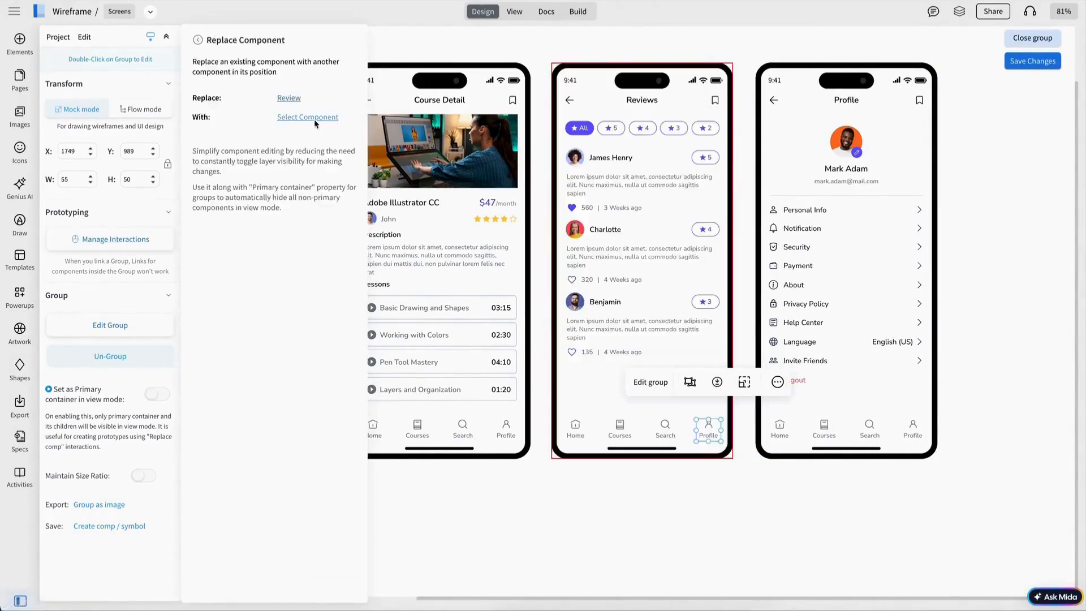
Set Profile as the replacement component for the Reviews screen's Profile item with the Fade Out animation, and check the Courses and Home items' interactions.
click(315, 119)
click(343, 60)
click(230, 148)
click(338, 583)
click(335, 121)
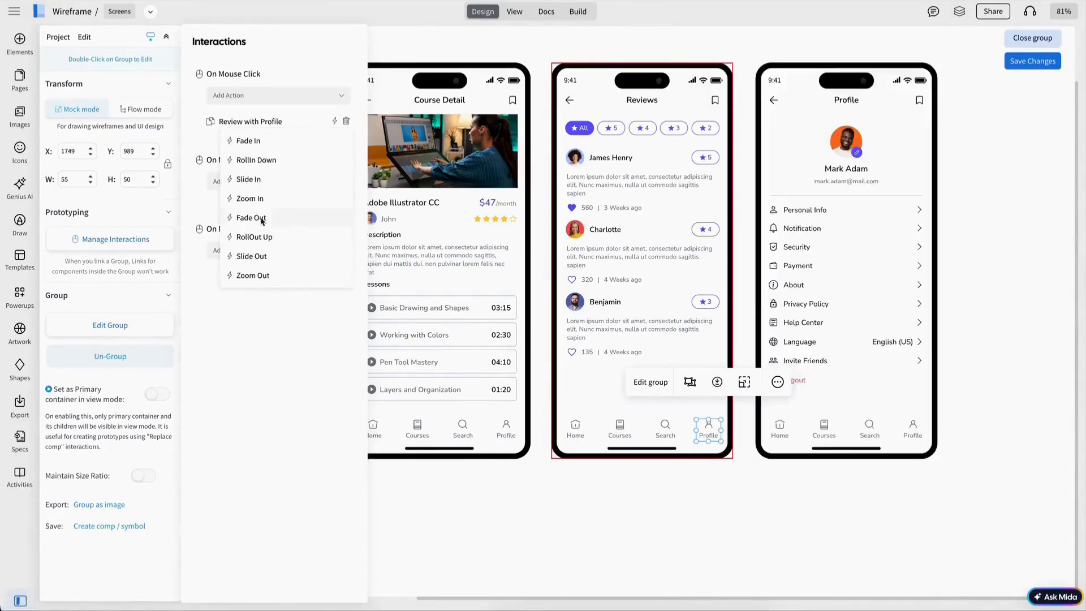
click(255, 215)
click(620, 429)
click(576, 428)
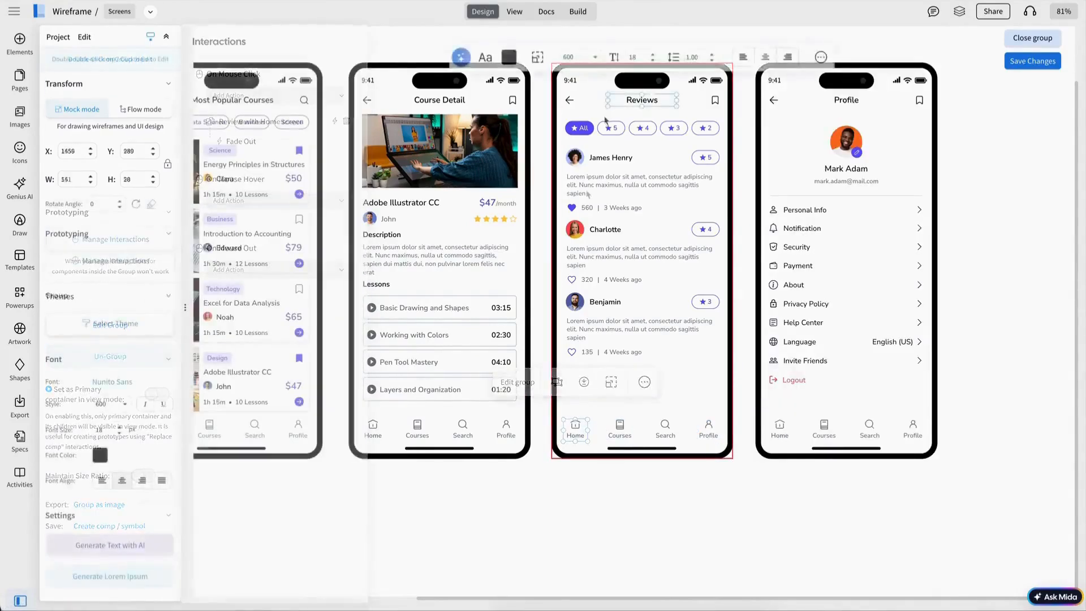
Add a mouse-click Replace Component interaction to the Reviews screen's back arrow, with Review as the component to replace.
click(570, 100)
click(136, 271)
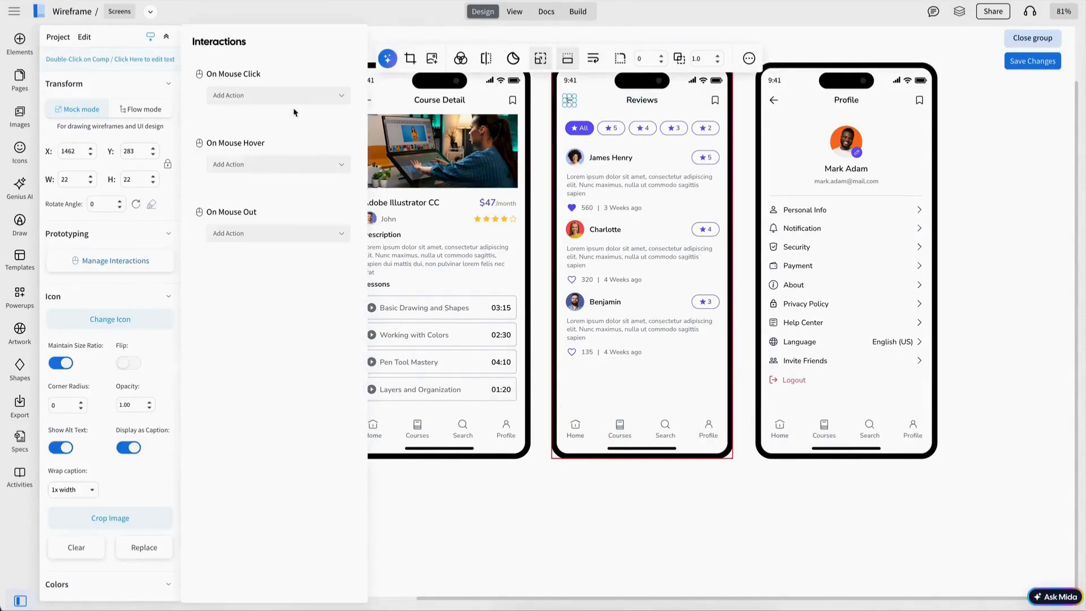
click(293, 97)
click(244, 242)
click(328, 99)
click(344, 59)
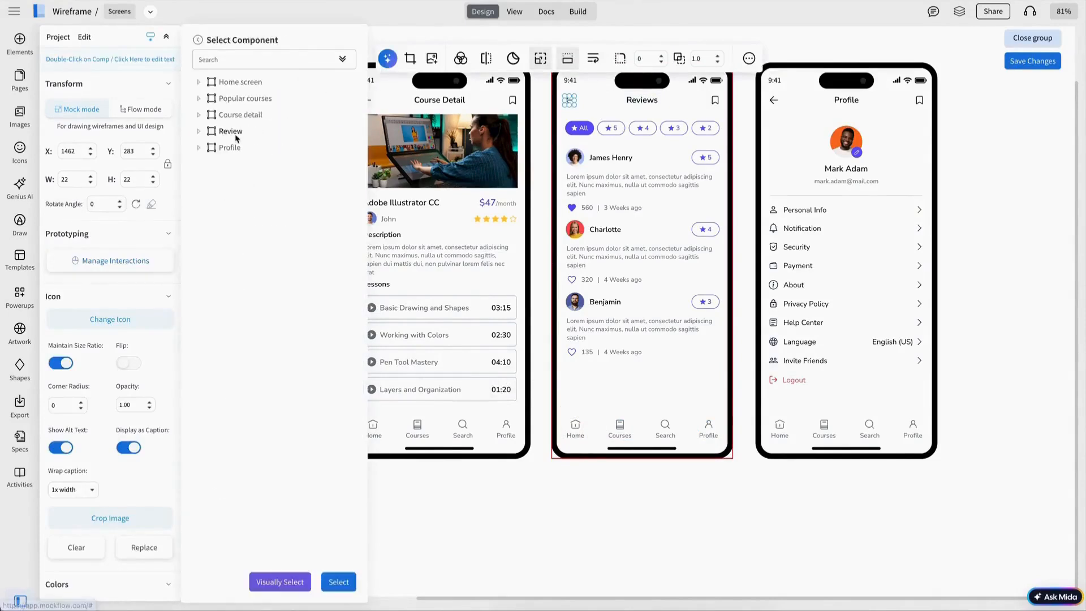
click(232, 131)
click(339, 582)
Set Course detail as the replacement component for the Reviews back arrow, apply the Fade Out animation, and leave the group.
click(310, 117)
click(342, 59)
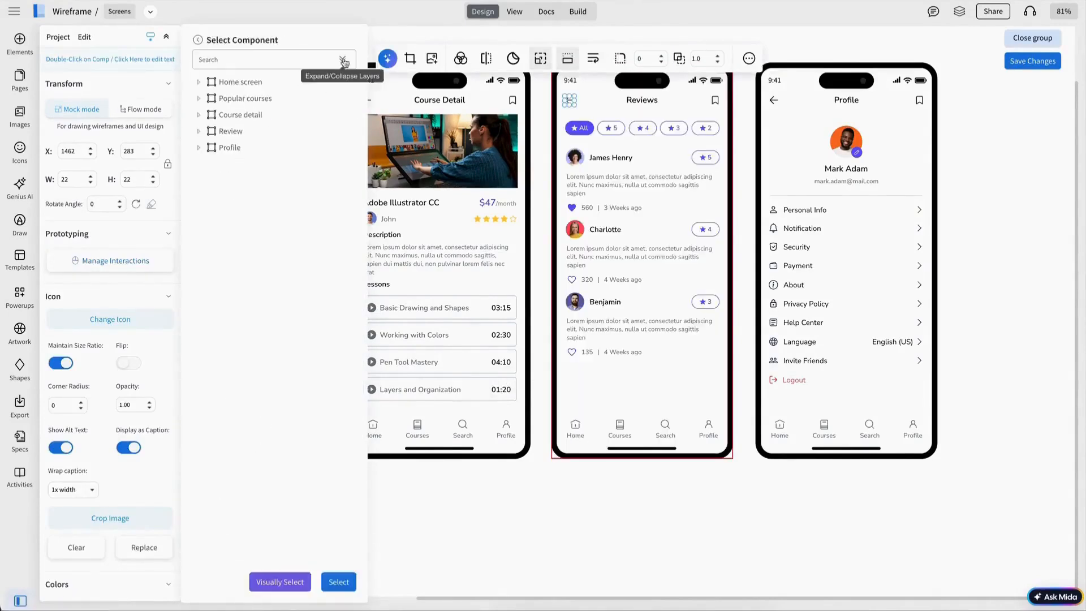
click(244, 112)
click(339, 583)
click(198, 40)
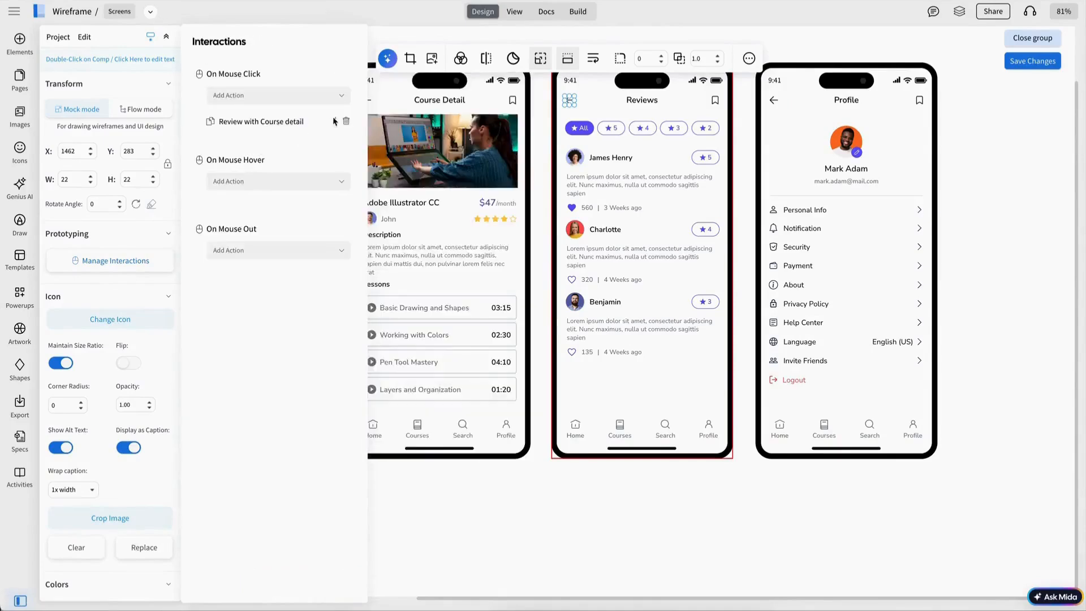
click(240, 141)
click(272, 226)
click(806, 172)
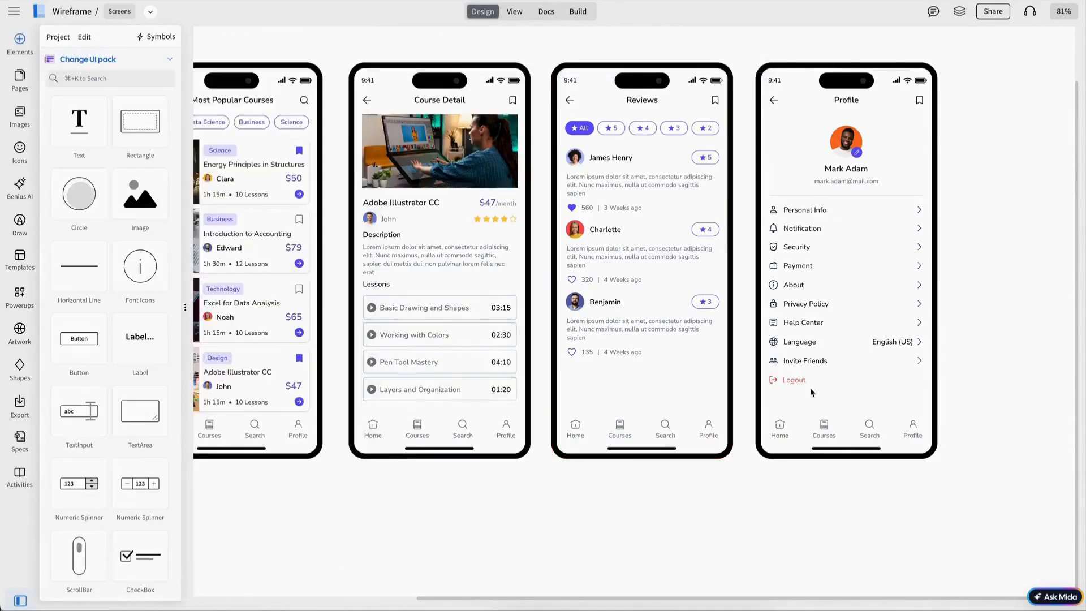
Set Home screen as the replacement component for the Profile screen's Home navigation item.
double_click(782, 426)
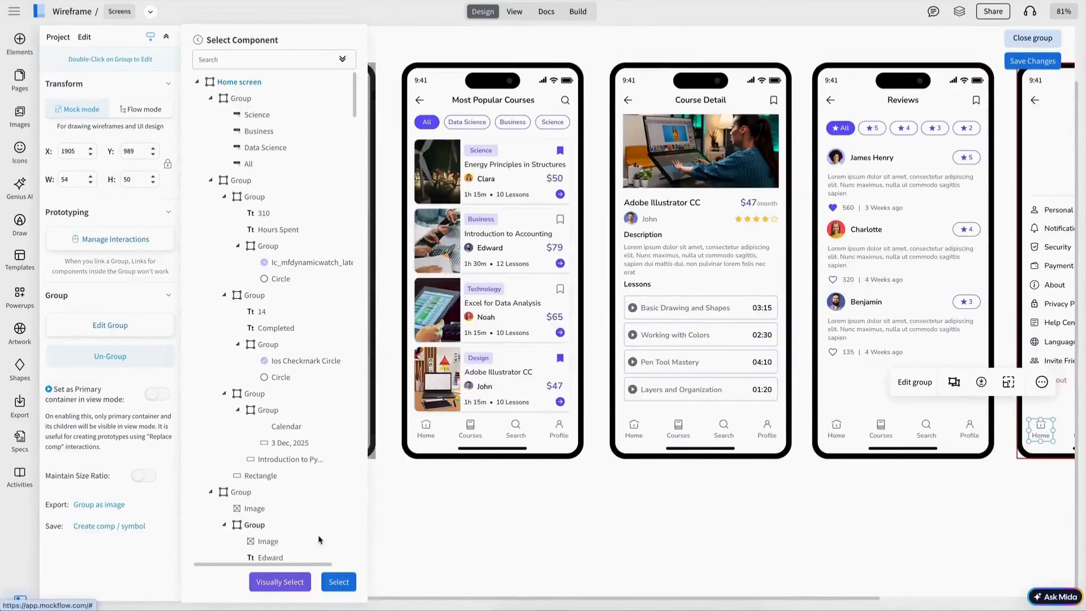
click(339, 582)
click(198, 40)
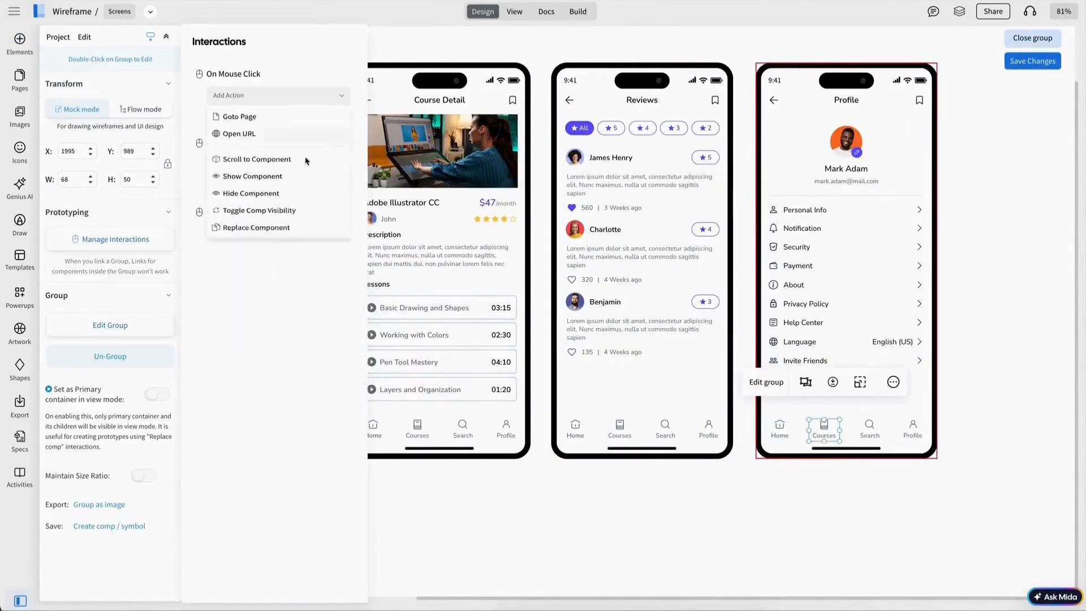
Add a click interaction to the Profile screen's Courses item that replaces Profile with Popular courses, using the Fade Out animation.
click(267, 226)
click(322, 99)
click(342, 59)
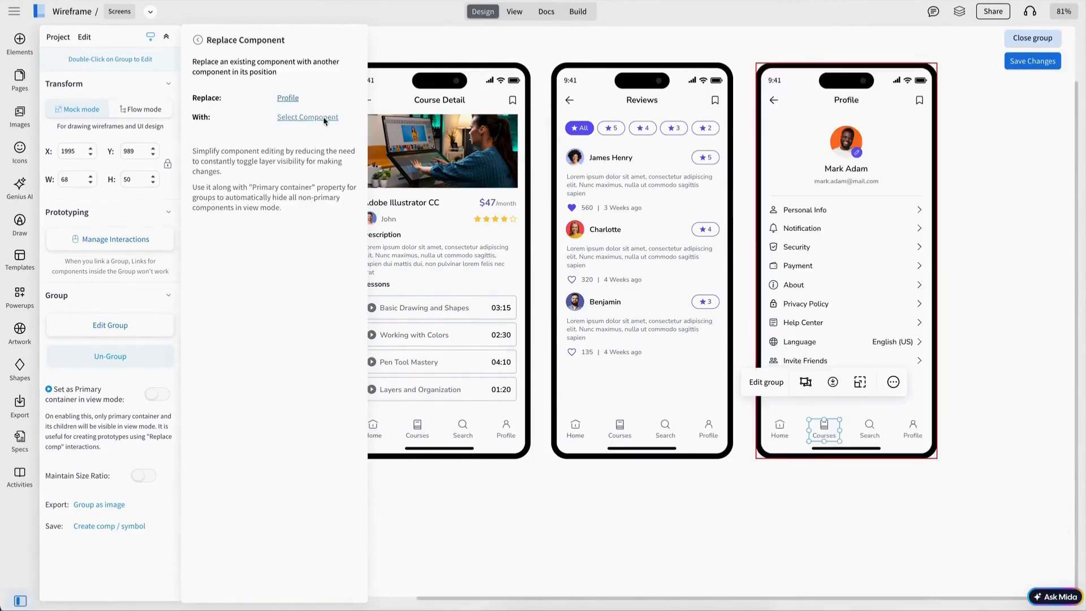
click(324, 116)
click(338, 582)
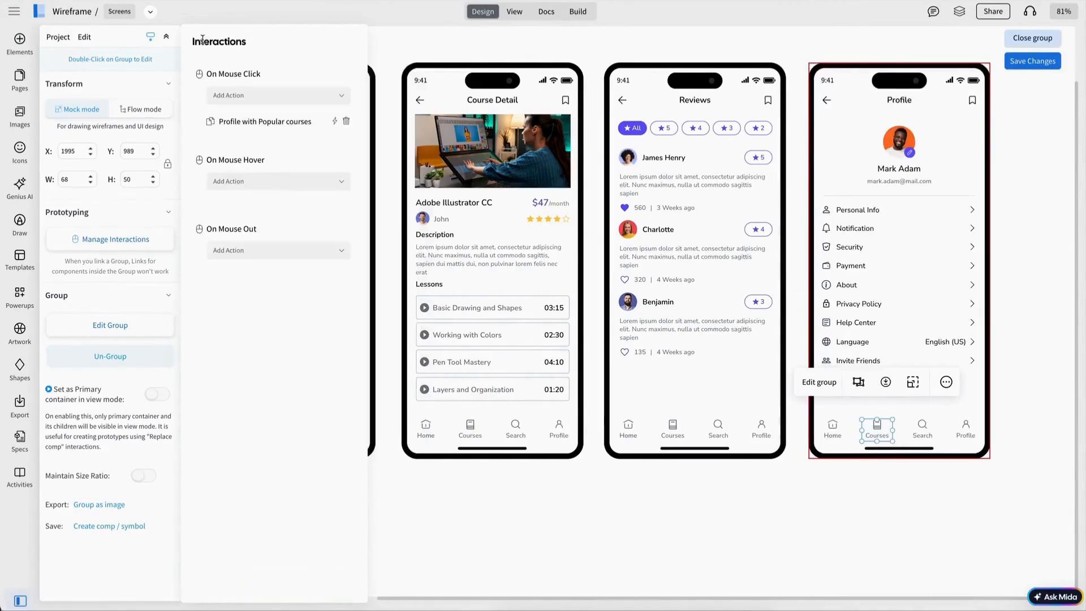
click(334, 121)
click(265, 225)
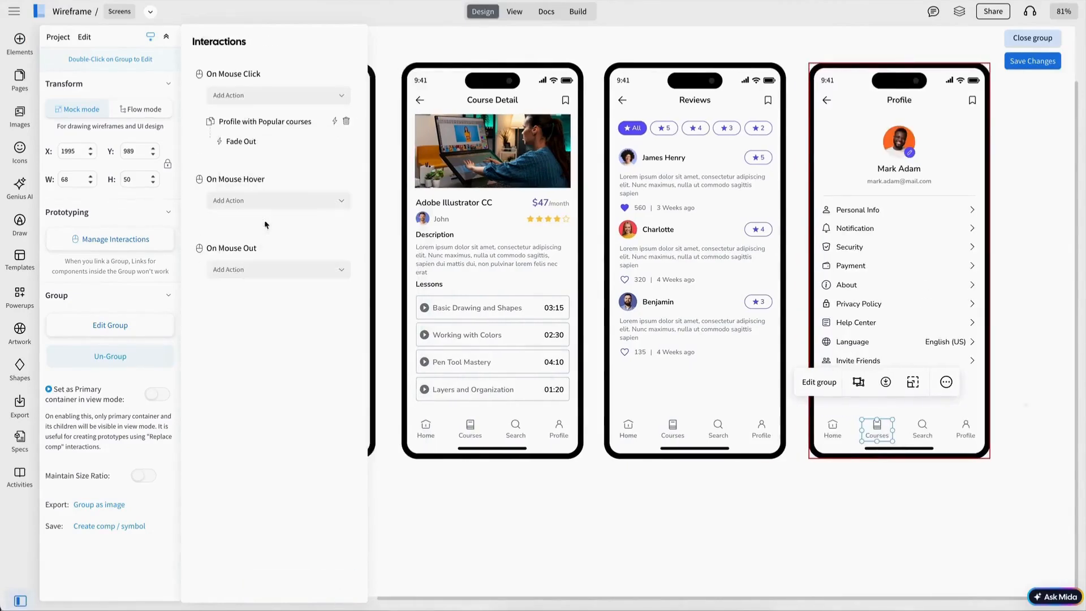
Add a mouse-click Show Component interaction for Profile to the Profile screen's Profile navigation item, with the Fade In animation.
click(966, 428)
click(115, 238)
click(277, 95)
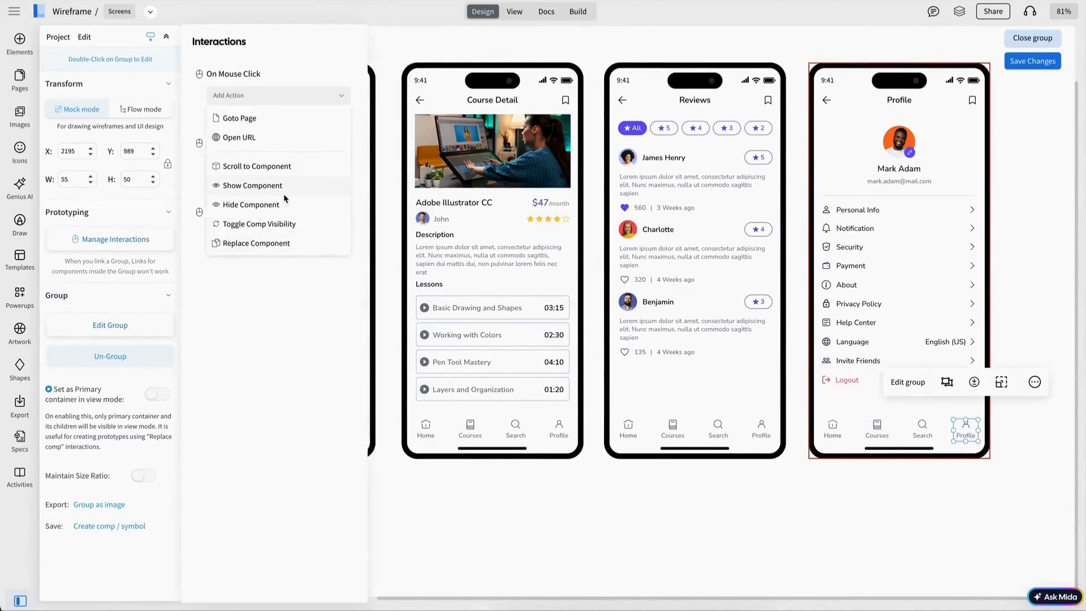
scroll(538, 320, left, 3)
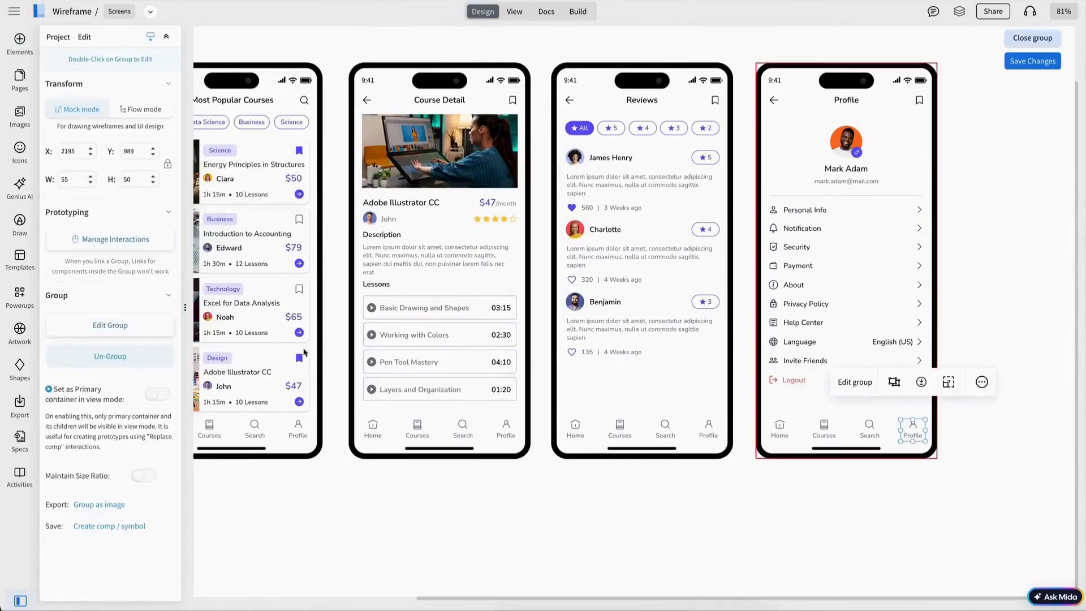
click(277, 96)
click(260, 166)
click(343, 59)
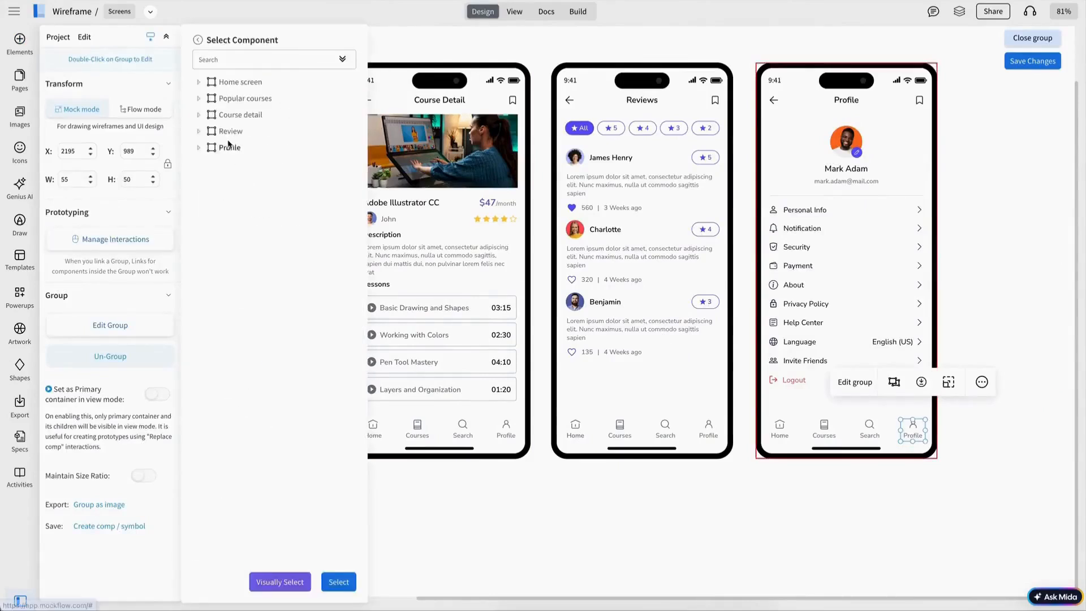
click(230, 147)
click(335, 583)
click(335, 121)
click(277, 147)
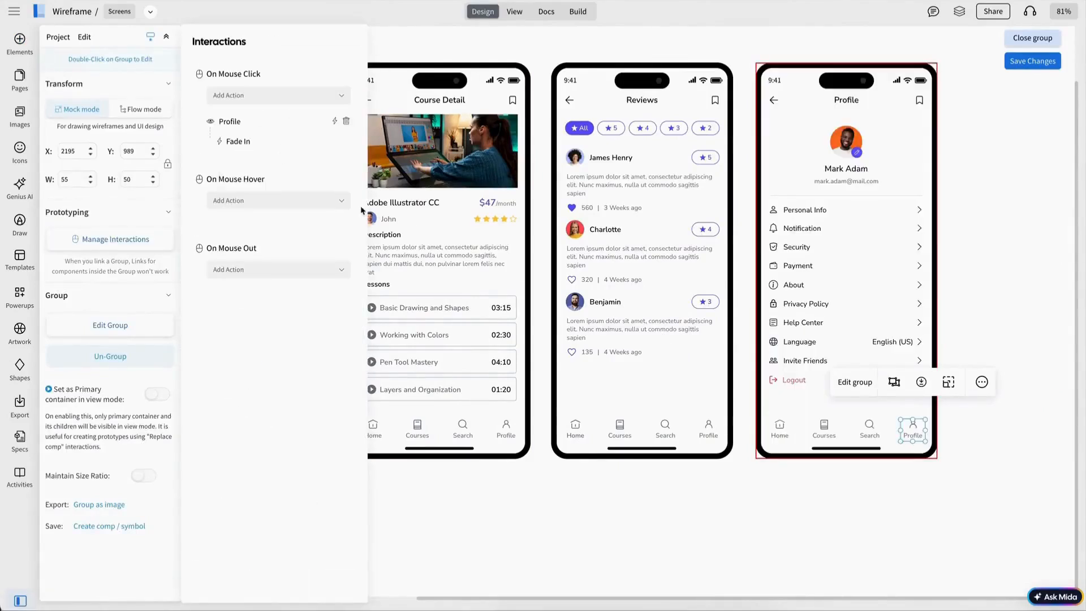
Add a mouse-click Replace Component interaction to the Profile screen's back arrow, with Profile as the component to replace.
click(776, 102)
click(115, 261)
click(285, 95)
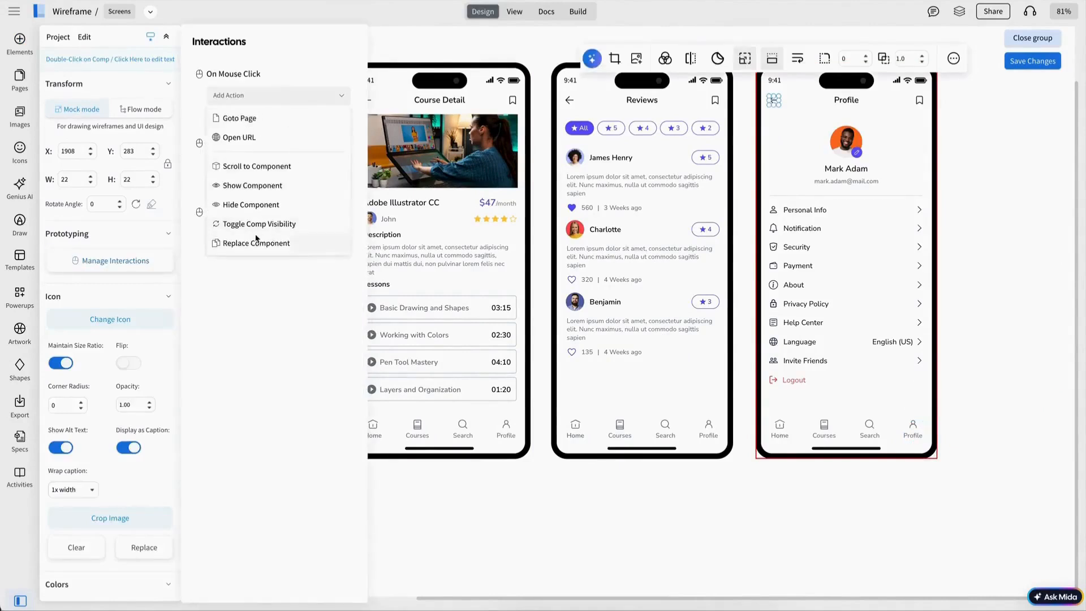
click(256, 242)
click(342, 60)
click(227, 146)
click(338, 583)
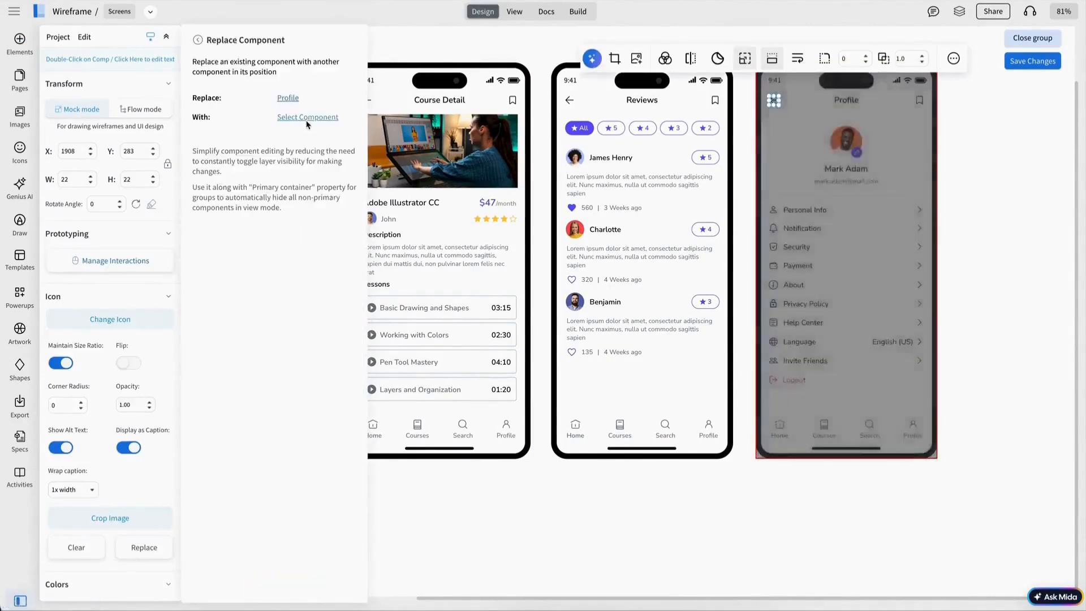
Set Home screen as the replacement component for the Profile screen's back arrow and apply the Fade Out animation.
click(309, 114)
click(257, 84)
click(338, 582)
click(335, 121)
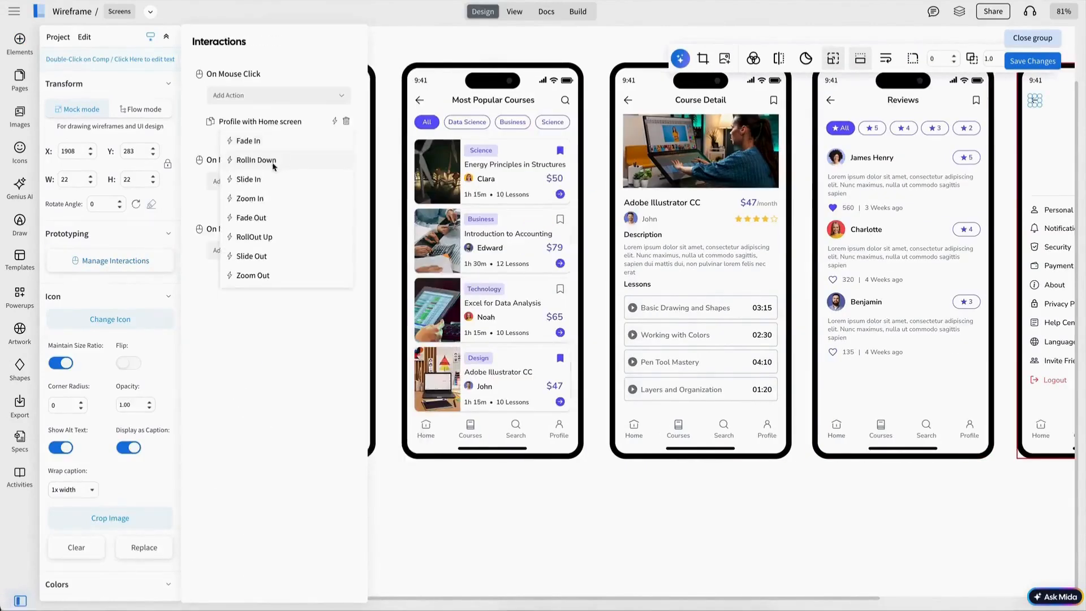
click(273, 160)
scroll(461, 202, up, 2)
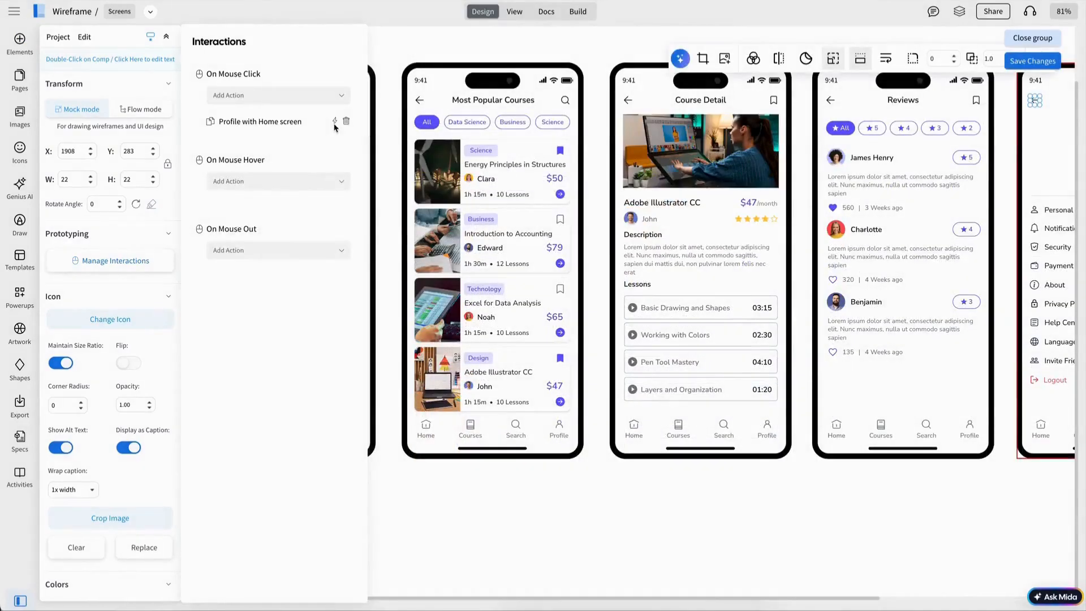
click(334, 123)
click(252, 219)
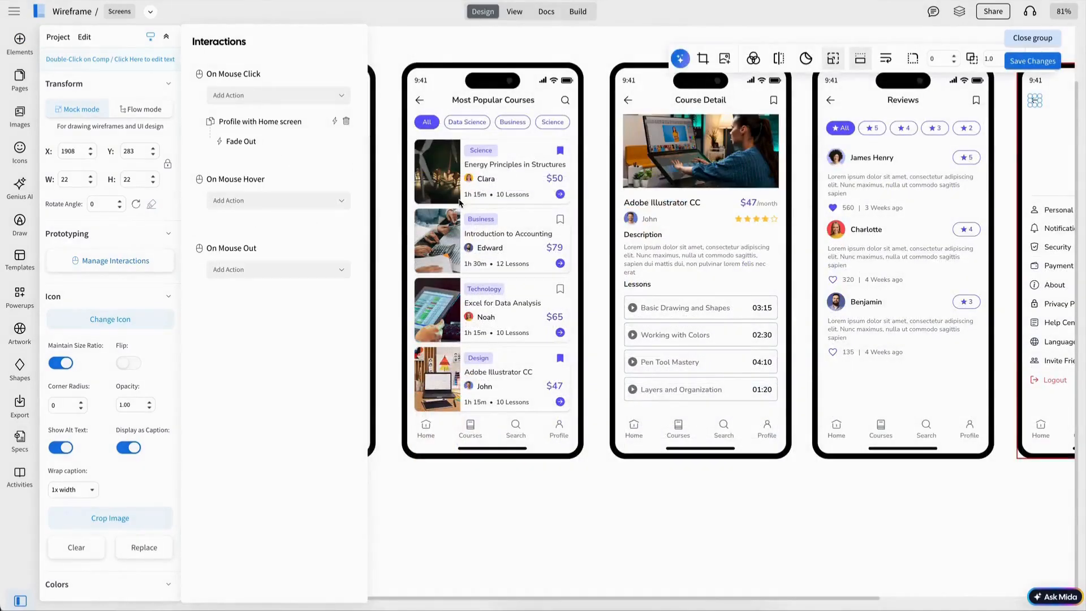
Close the Profile group and set the Home screen group as the primary container in view mode.
scroll(461, 202, up, 2)
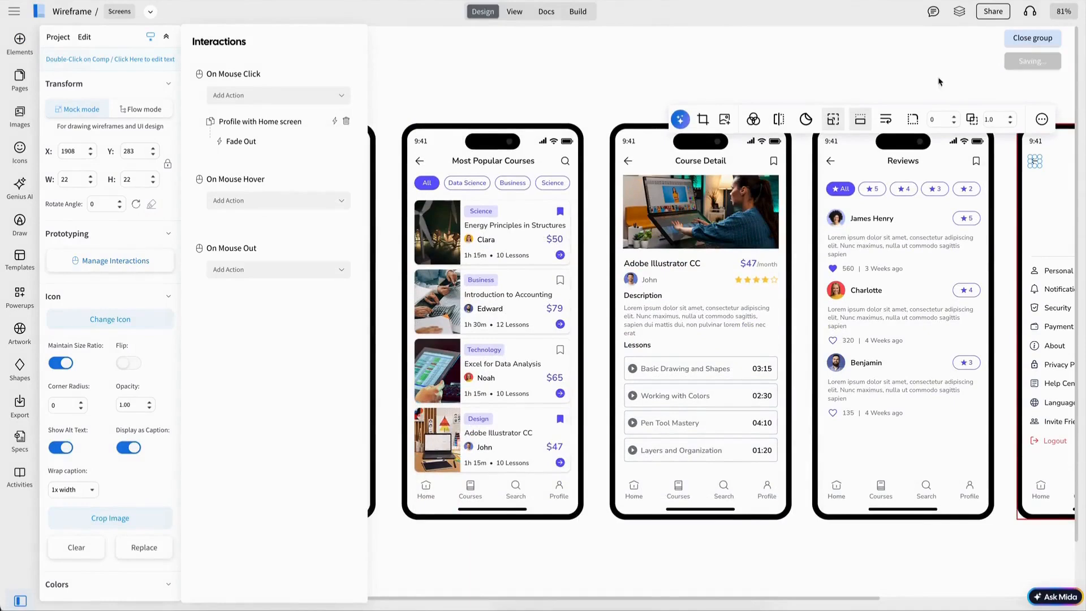
click(1033, 38)
click(334, 254)
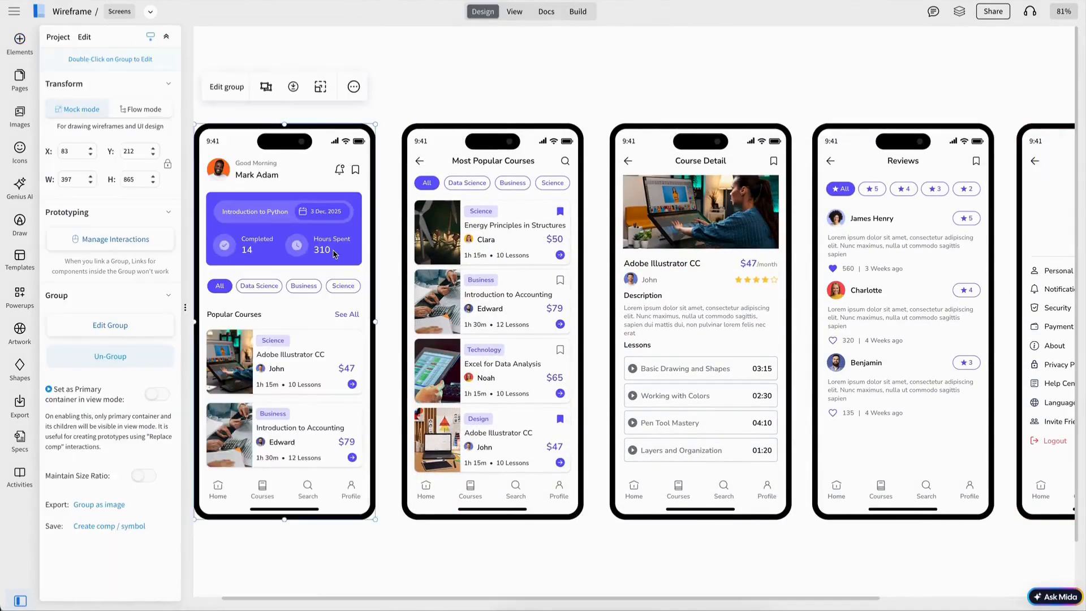
scroll(333, 254, left, 1)
click(163, 398)
click(499, 77)
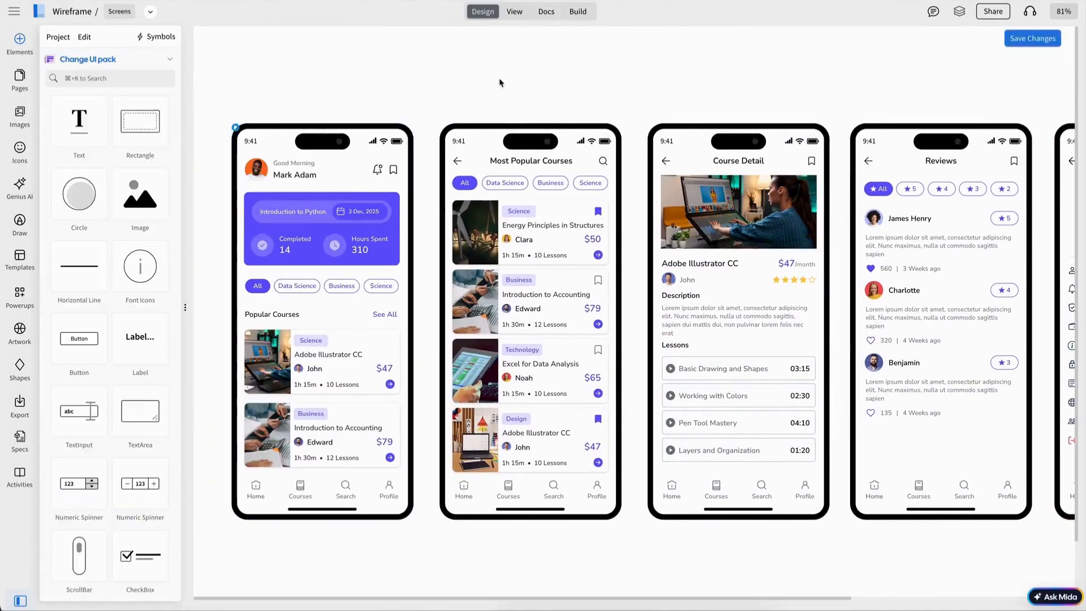
Preview the prototype in view mode and test the Home, Courses and Profile navigation items across their screens.
click(515, 12)
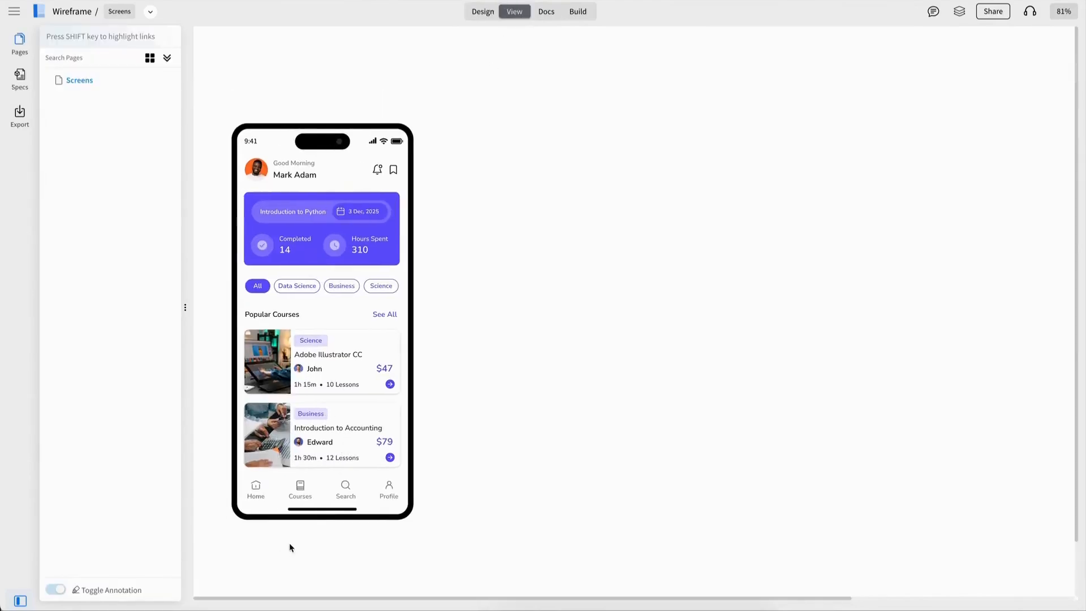
click(301, 488)
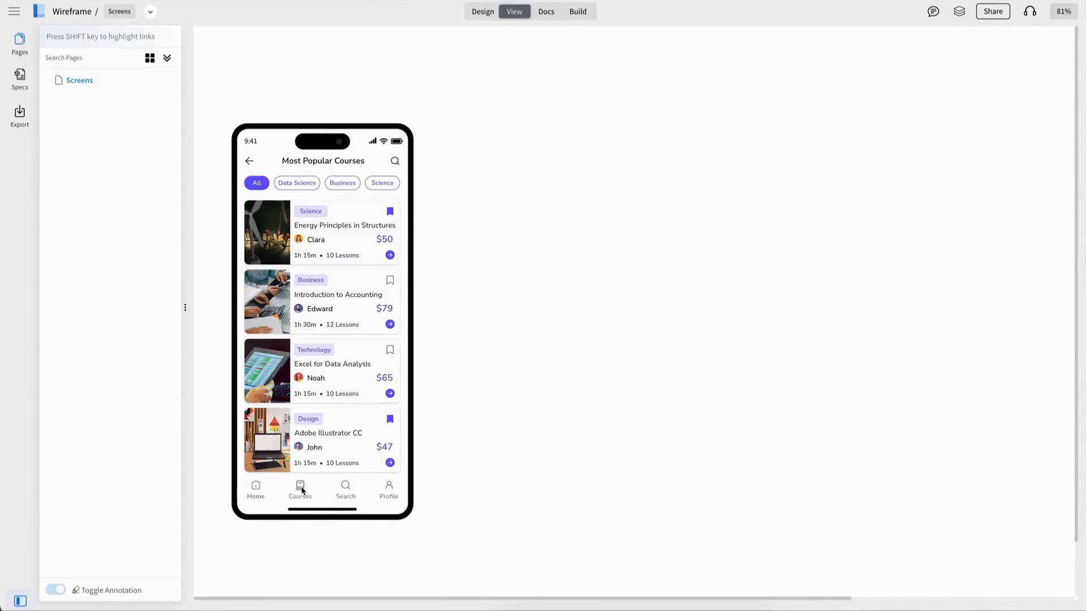
click(260, 493)
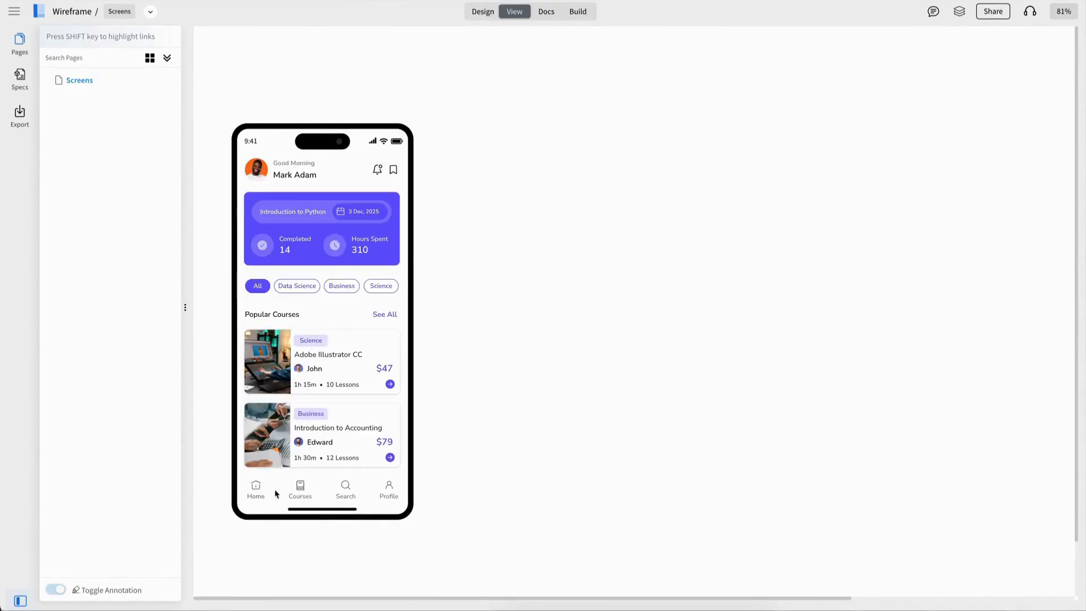
click(389, 490)
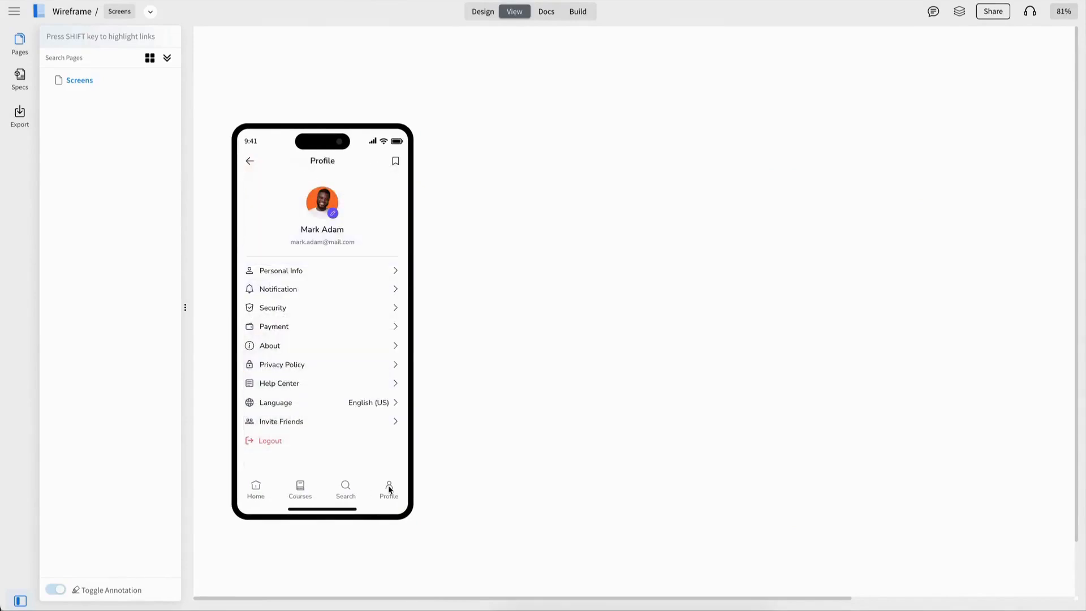
click(301, 490)
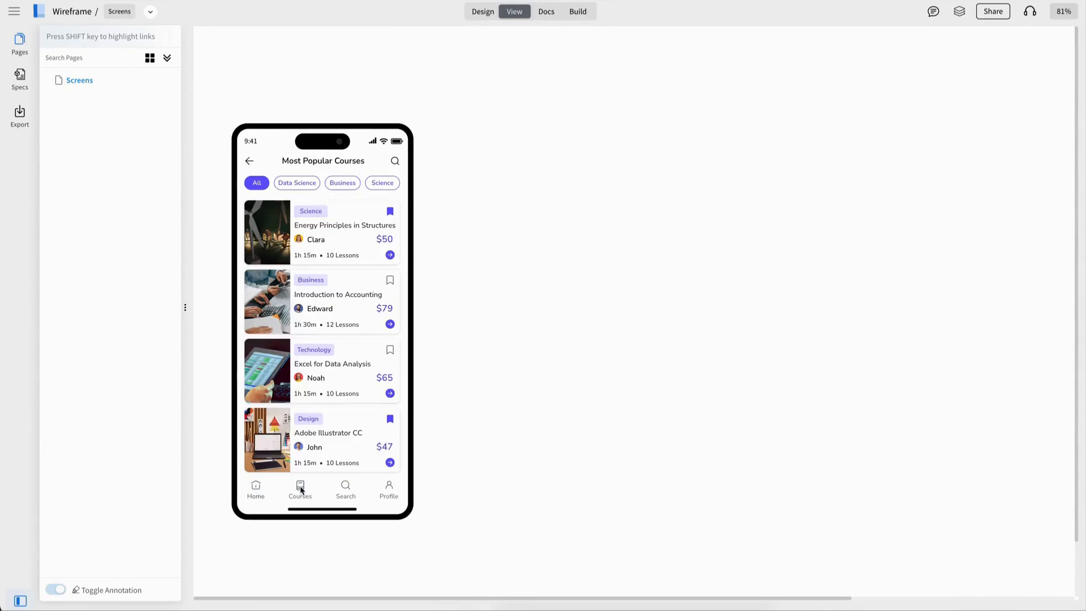
click(260, 490)
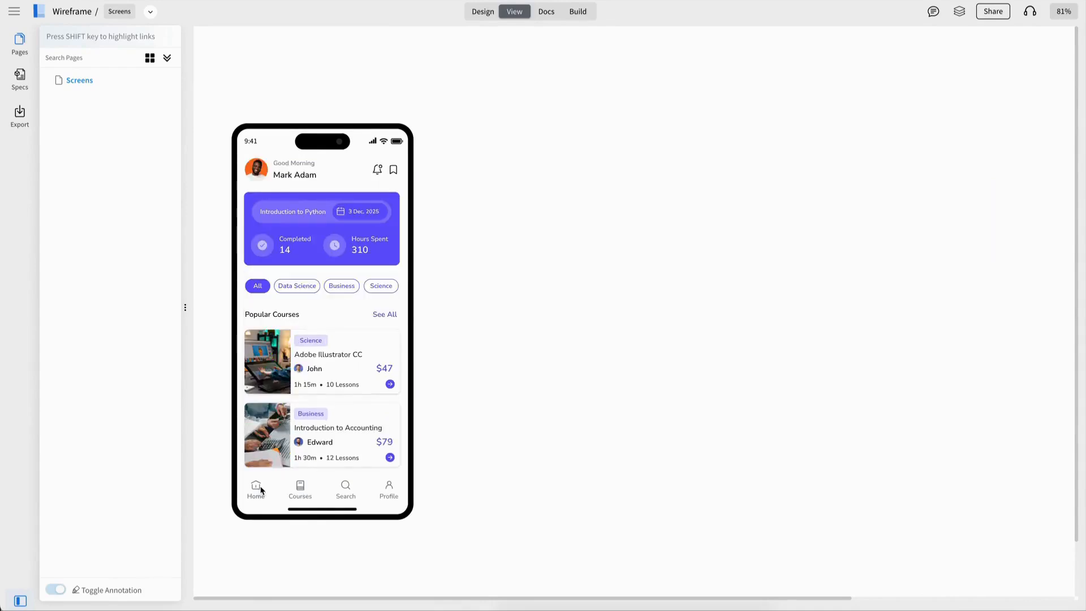
Test the Most Popular Courses screen's back arrow by opening Courses from Home and returning.
click(300, 490)
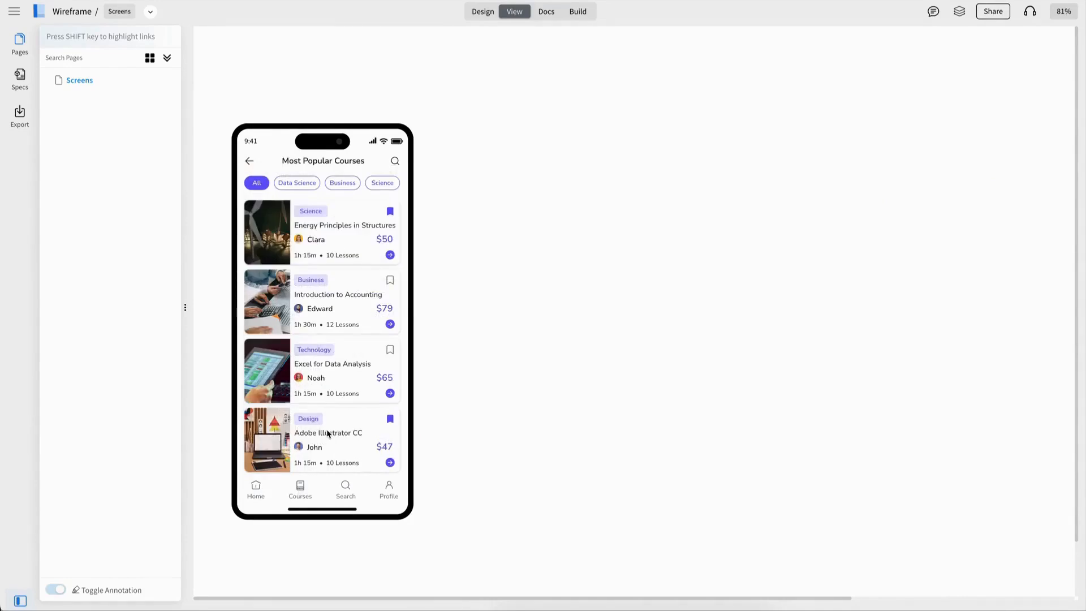
click(251, 165)
click(251, 163)
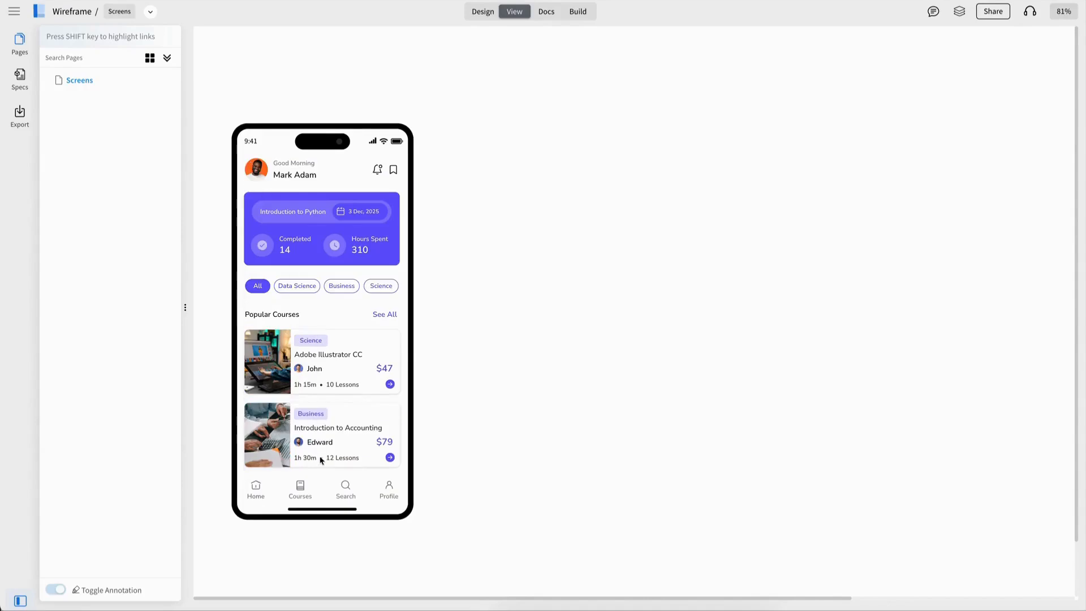
Test the path from Courses through the Adobe Illustrator CC course card and its star rating to Reviews.
click(301, 485)
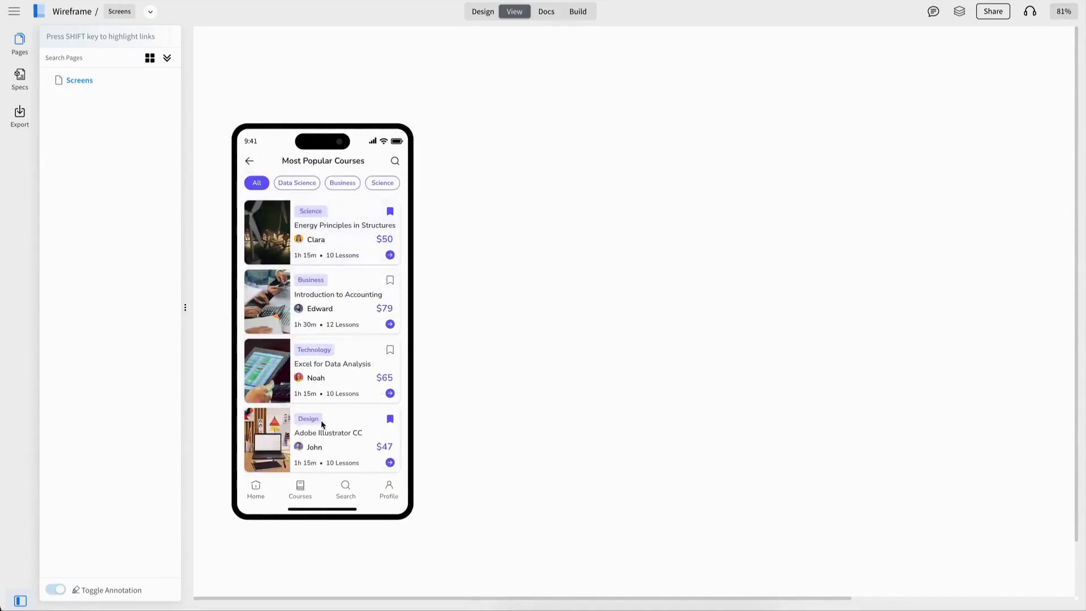
click(348, 437)
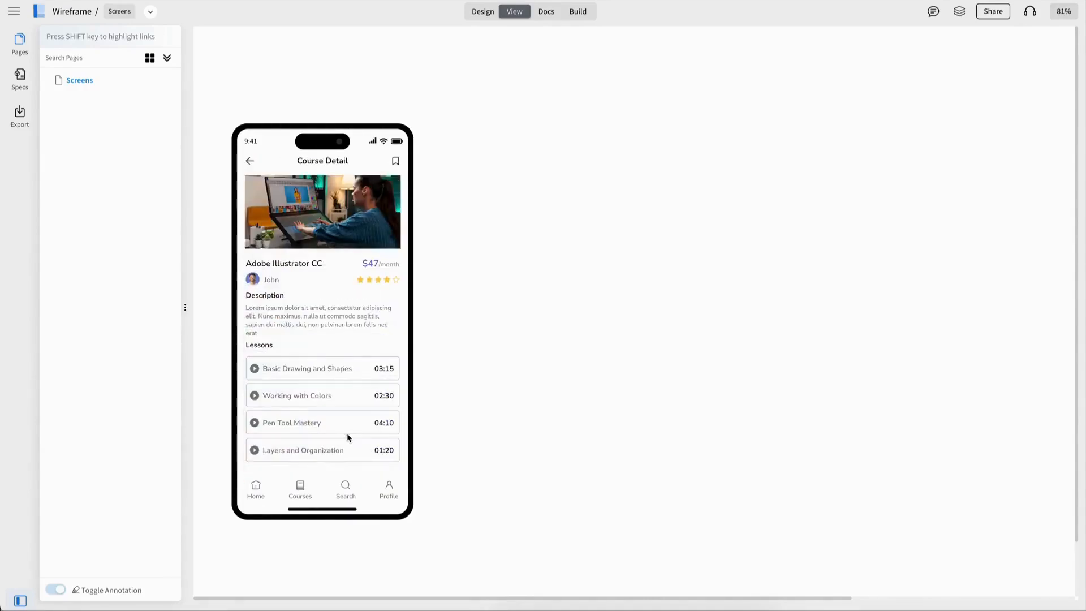
click(381, 281)
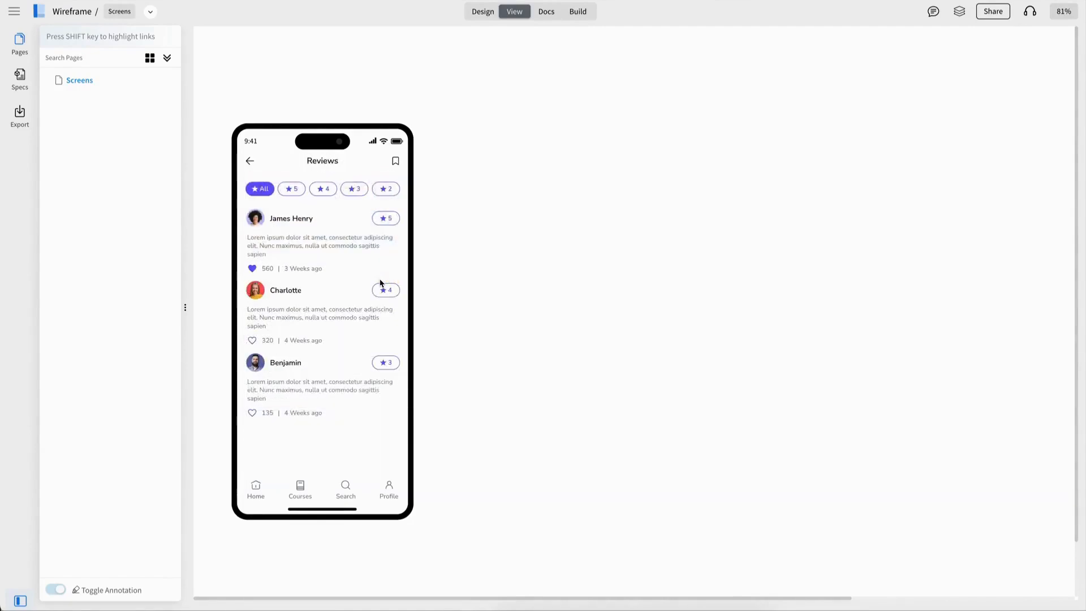
Test the back arrow from Reviews to Course Detail, and the one from Profile to the Home screen.
click(250, 161)
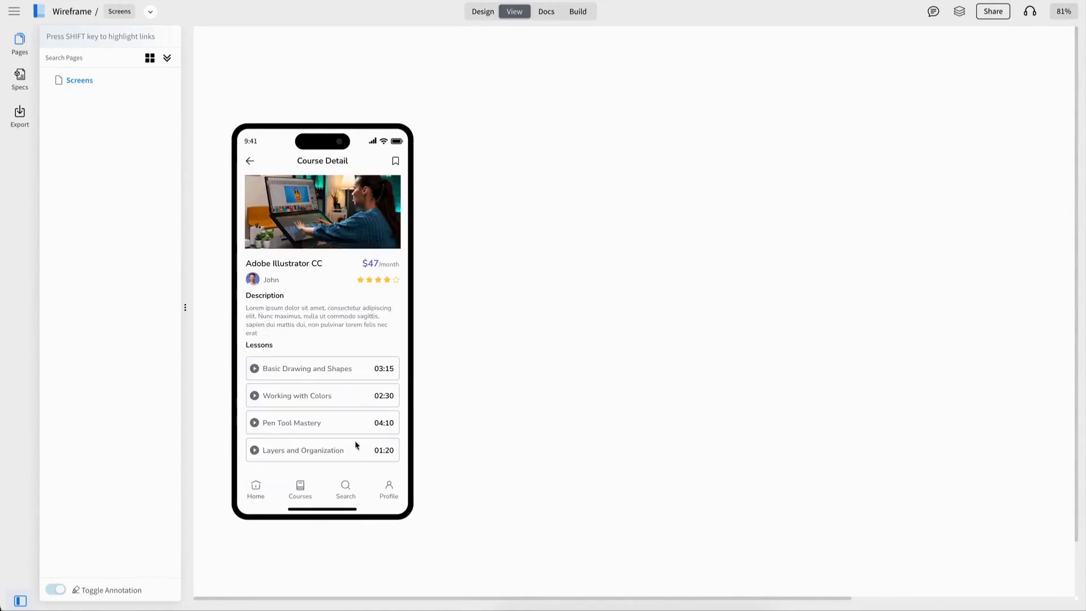
click(390, 488)
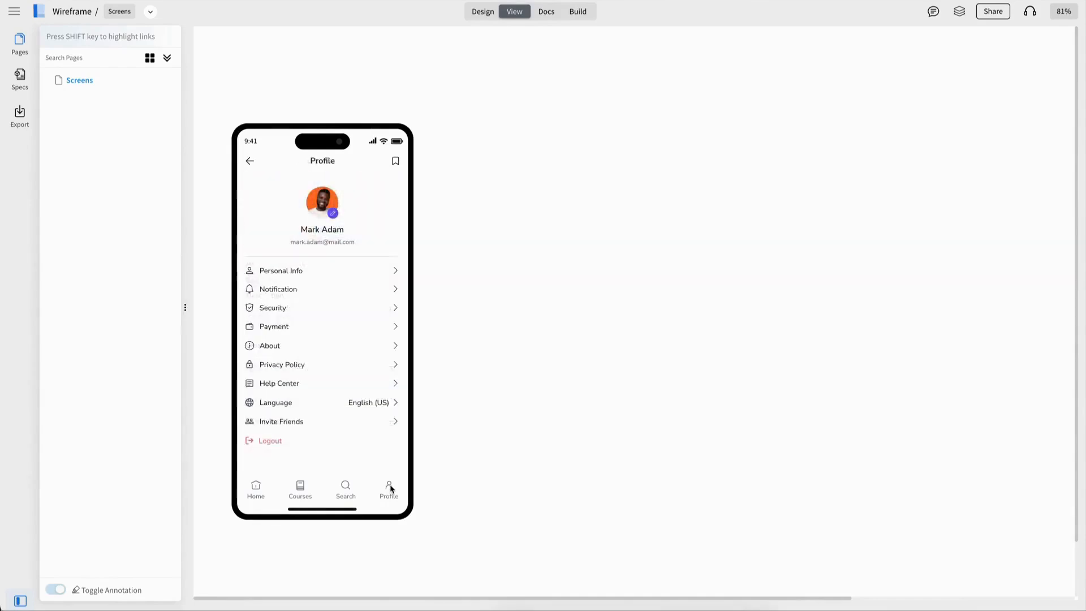
click(250, 163)
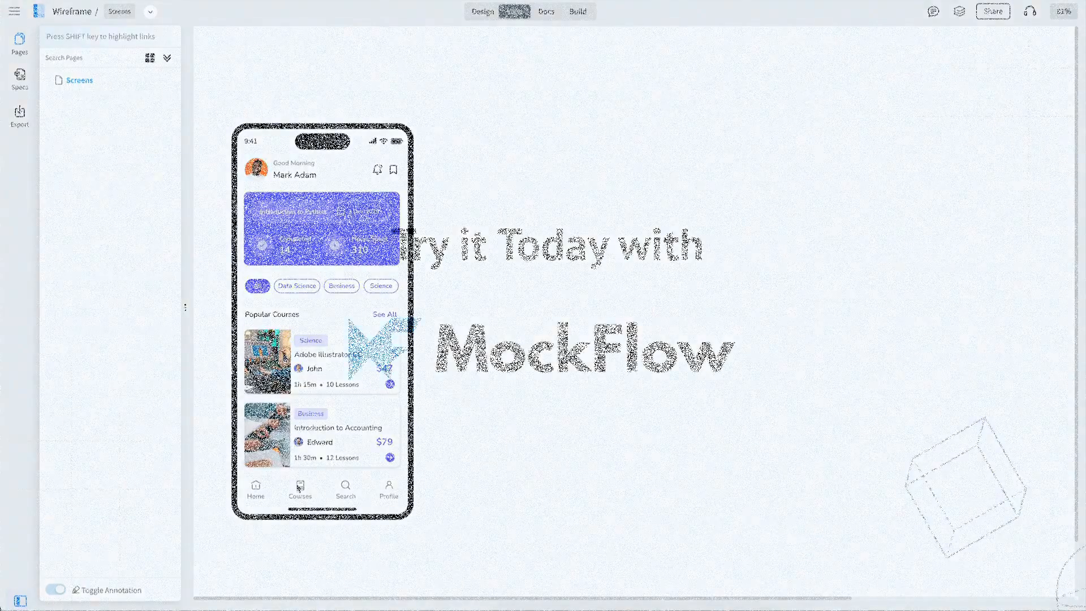